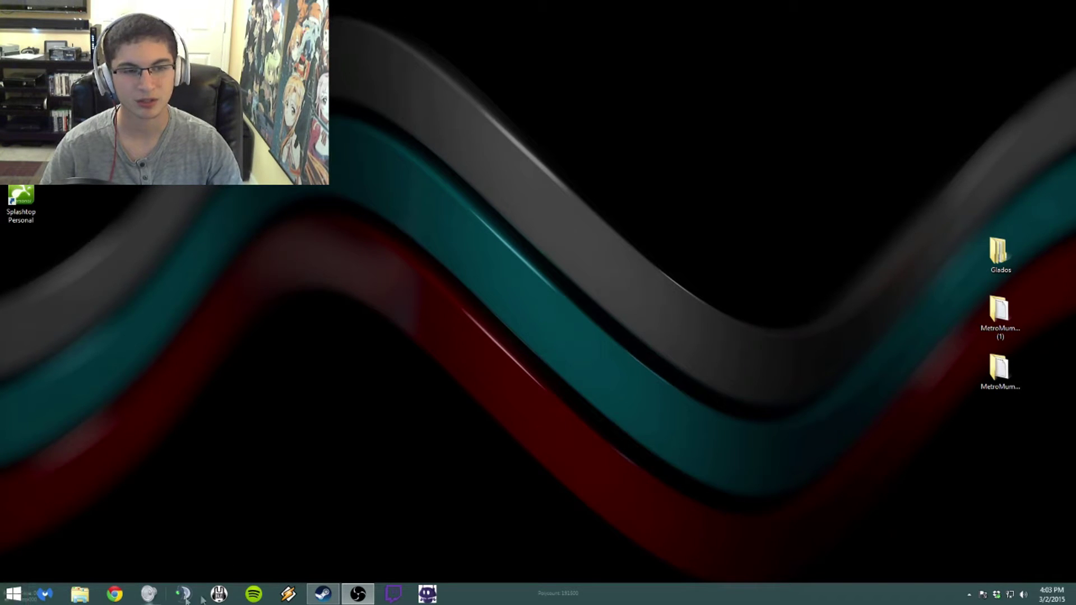
# - Remove the Mumble shortcut from the taskbar
pyautogui.click(218, 594)
pyautogui.click(564, 306)
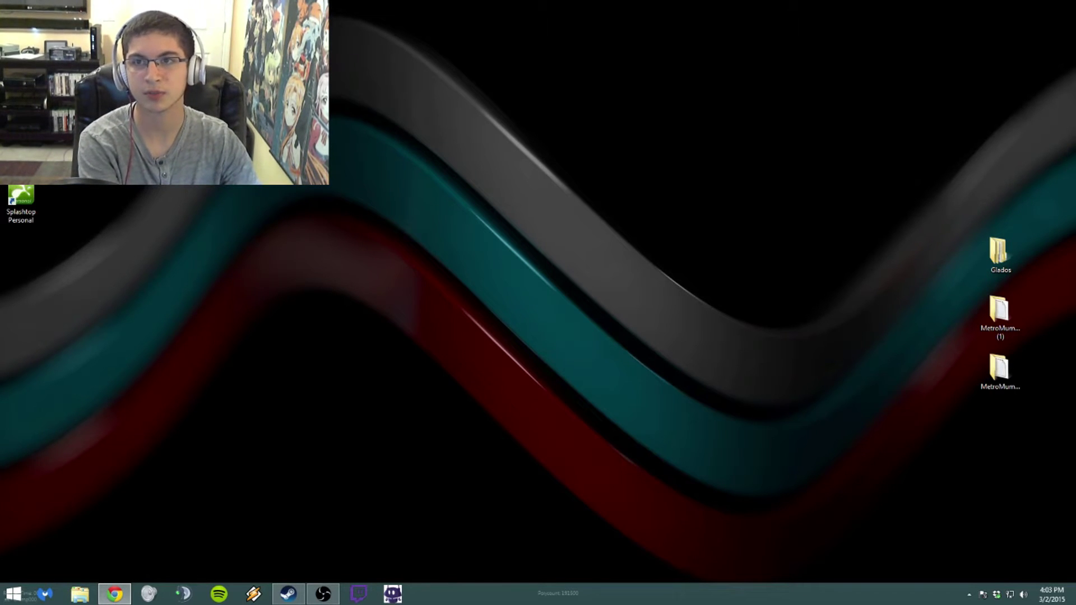
# - Switch to Chrome and resize its window to fill the area beside the webcam overlay, leaving part of the desktop uncovered
pyautogui.click(114, 593)
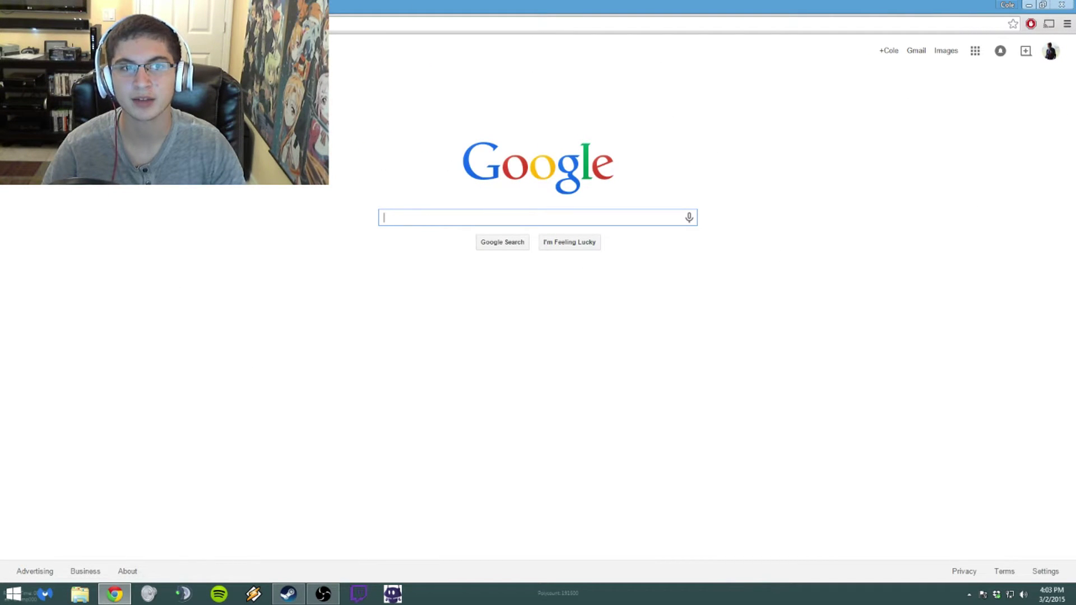
pyautogui.moveTo(639, 6); pyautogui.dragTo(547, 18)
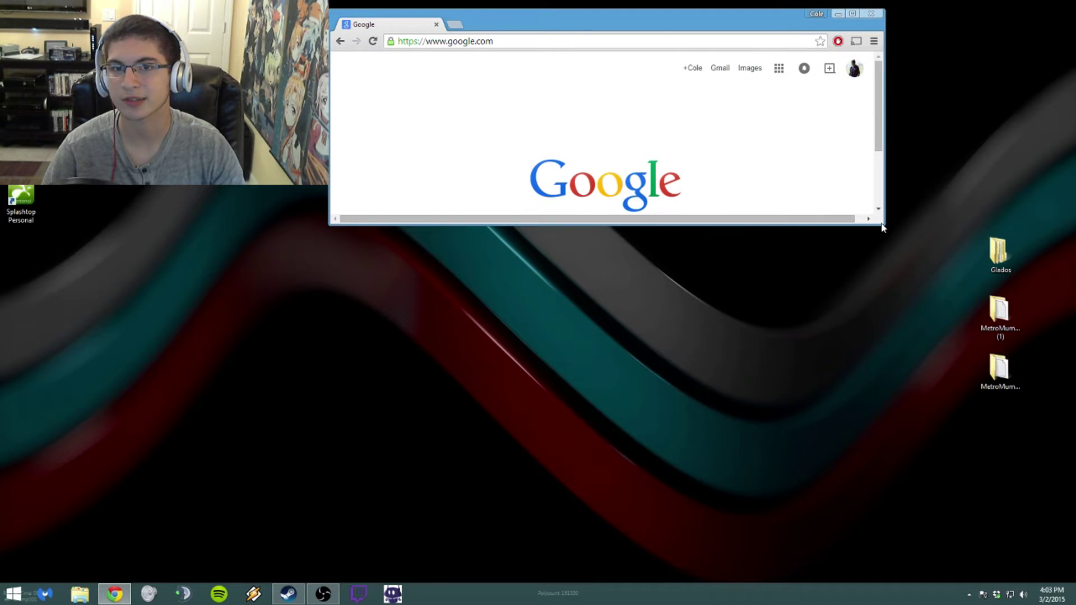
pyautogui.moveTo(882, 229); pyautogui.dragTo(1072, 602)
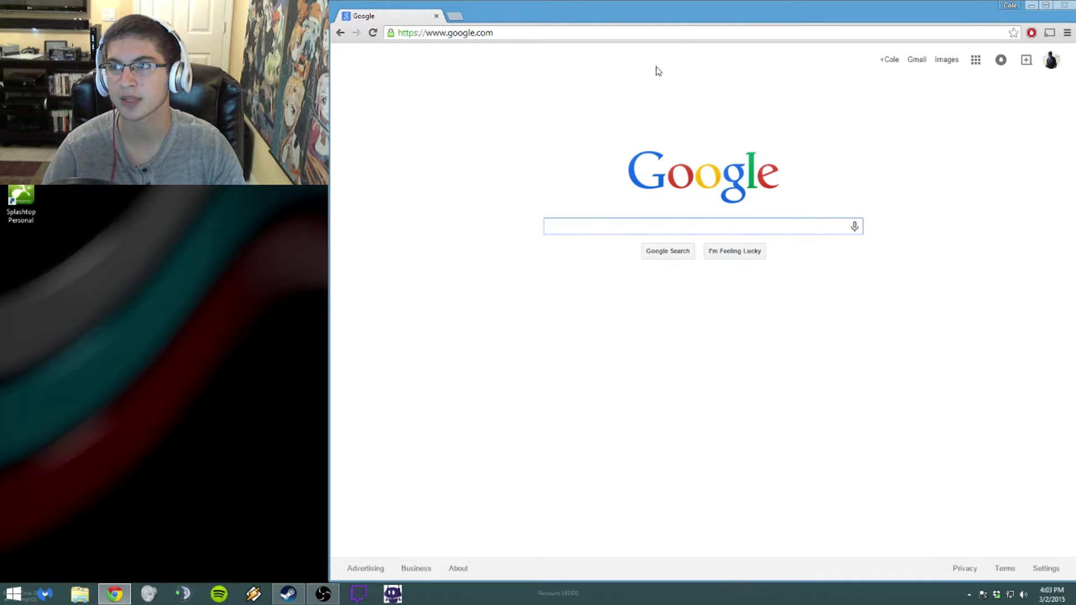
# - Go to the website Mumble.com
pyautogui.click(512, 32)
pyautogui.write('h')
pyautogui.press('BackSpace')
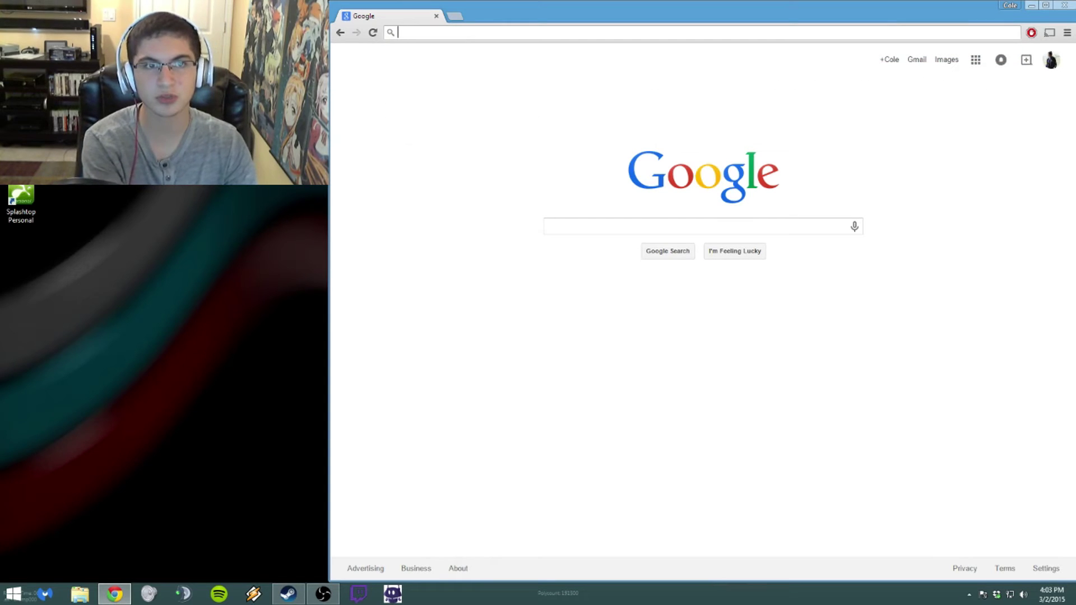
pyautogui.write('Mum')
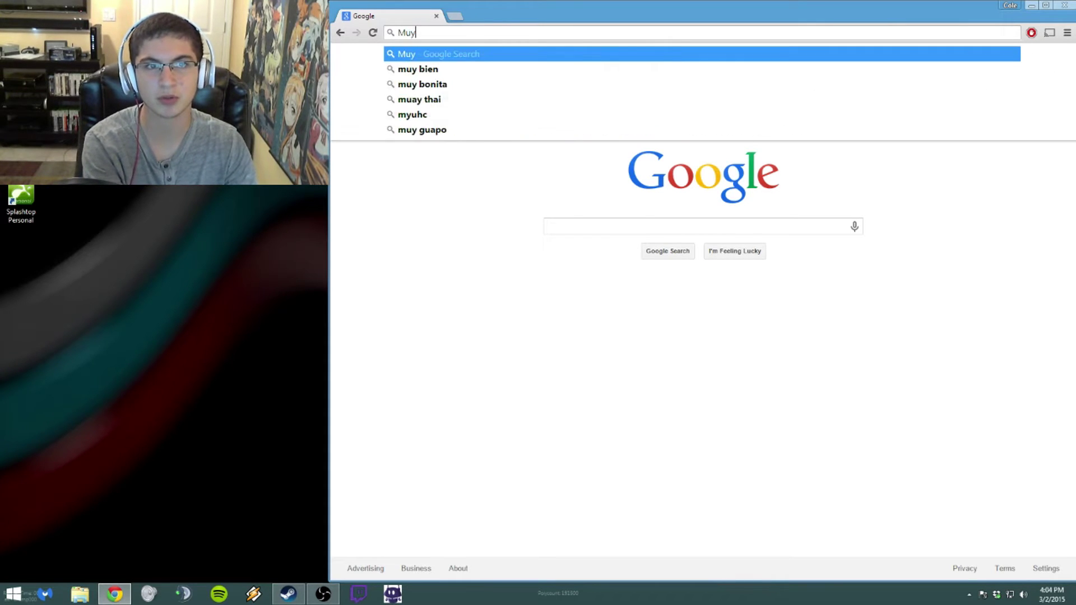
pyautogui.write('ble.coc')
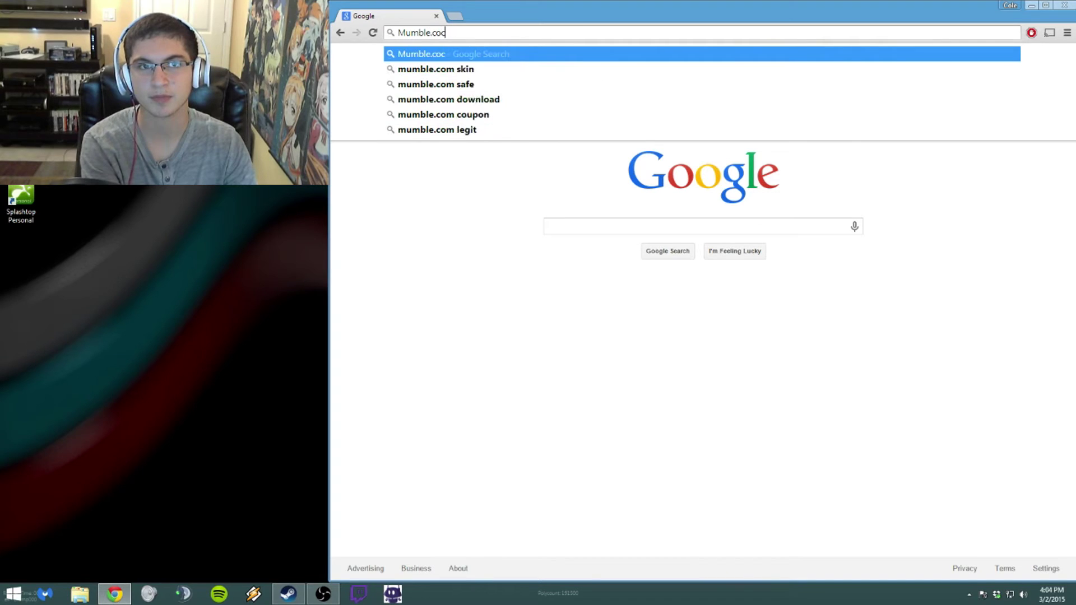
pyautogui.press('BackSpace')
pyautogui.write('m')
pyautogui.press('Return')
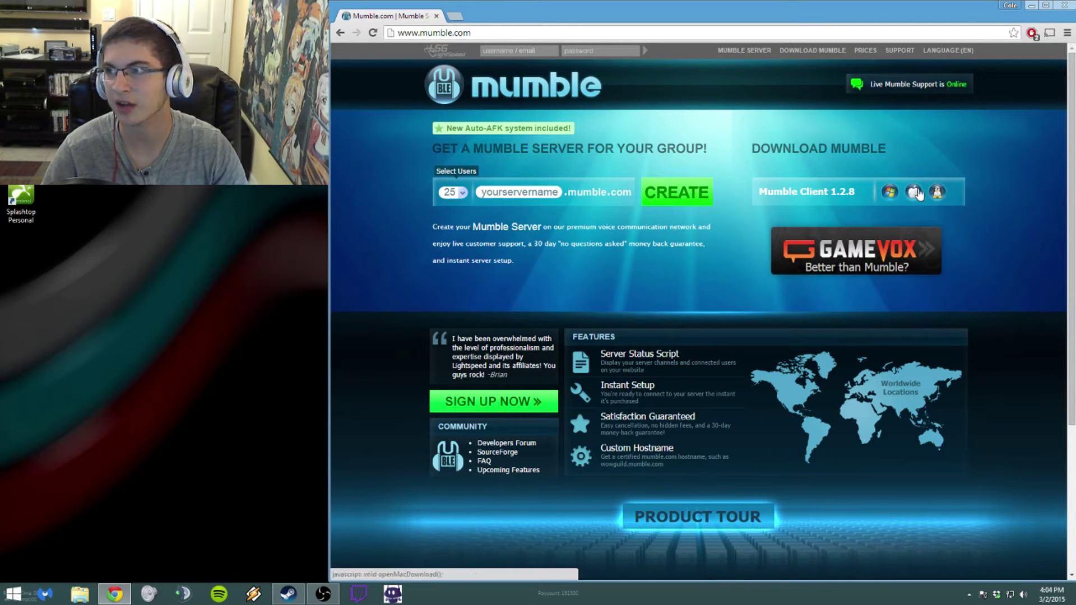
# - Download the Windows version of Mumble Client 1.2.8 without the Mumble.com skin
pyautogui.click(888, 201)
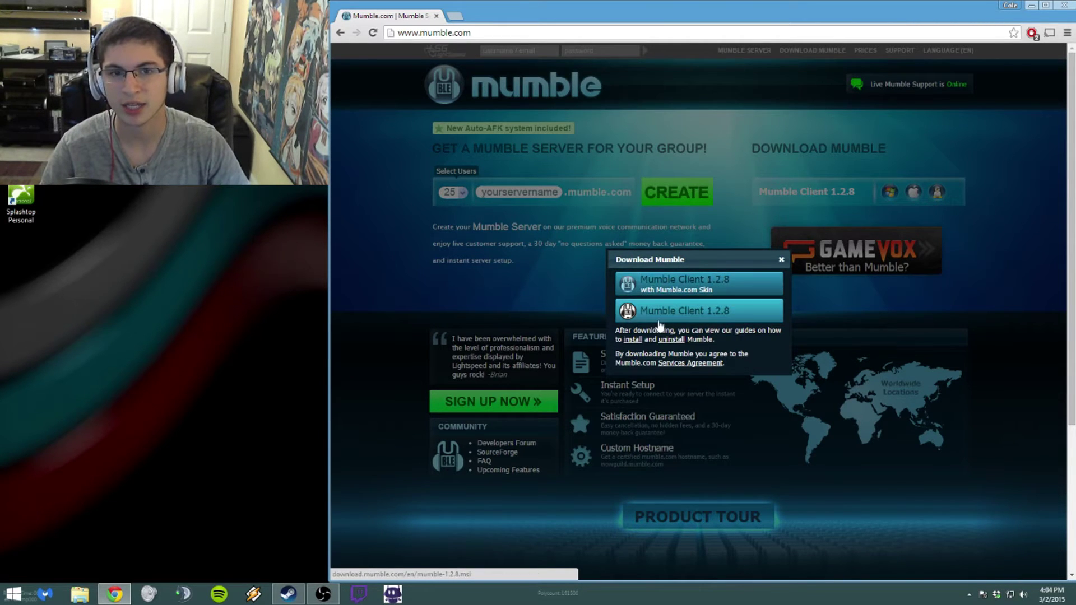
pyautogui.click(712, 317)
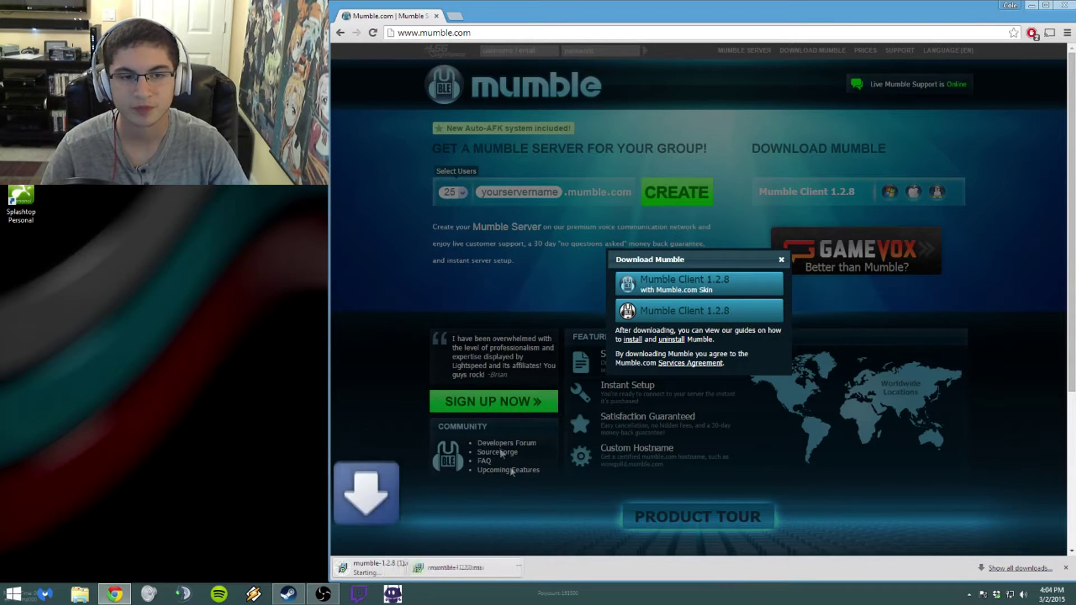
# - Try to cancel the duplicate download mumble-1.2.8 (1).msi
pyautogui.rightClick(405, 567)
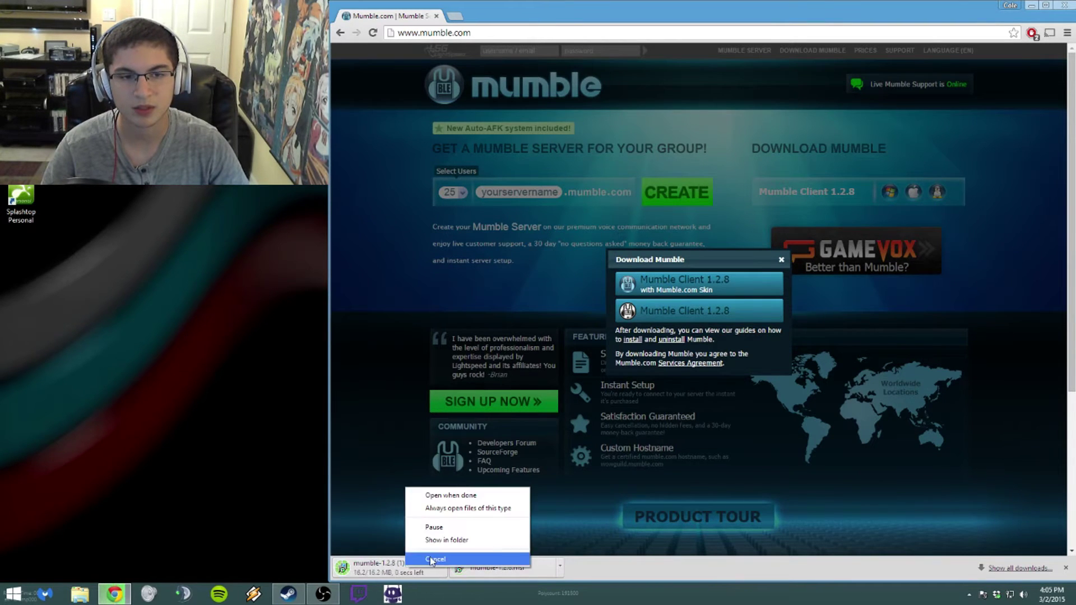
pyautogui.click(428, 557)
pyautogui.rightClick(407, 570)
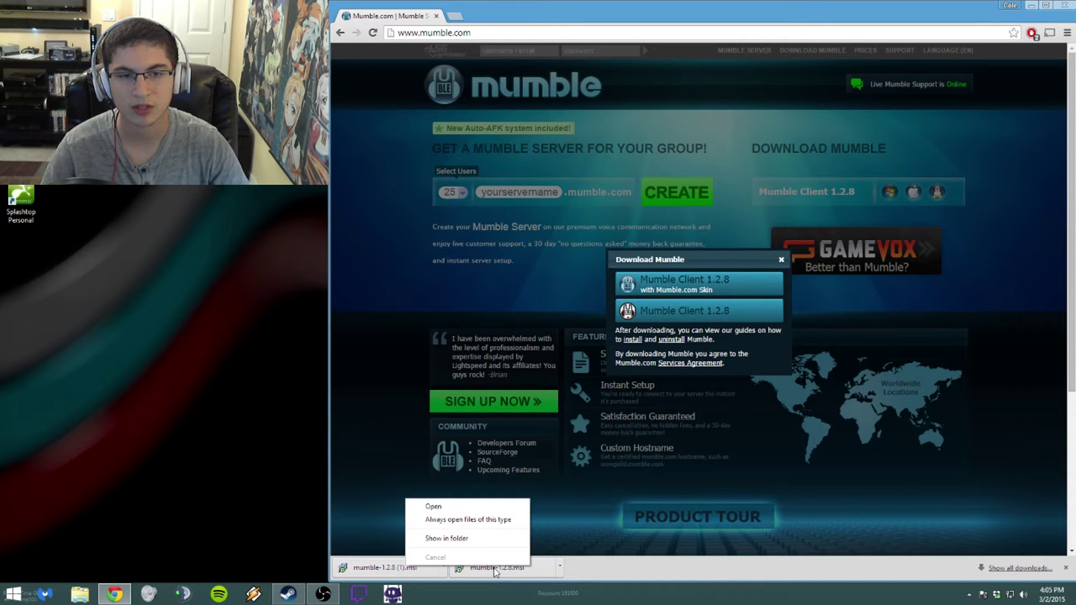
# - Place the downloaded mumble-1.2.8.msi on the desktop and close the browser
pyautogui.moveTo(495, 571); pyautogui.dragTo(191, 305)
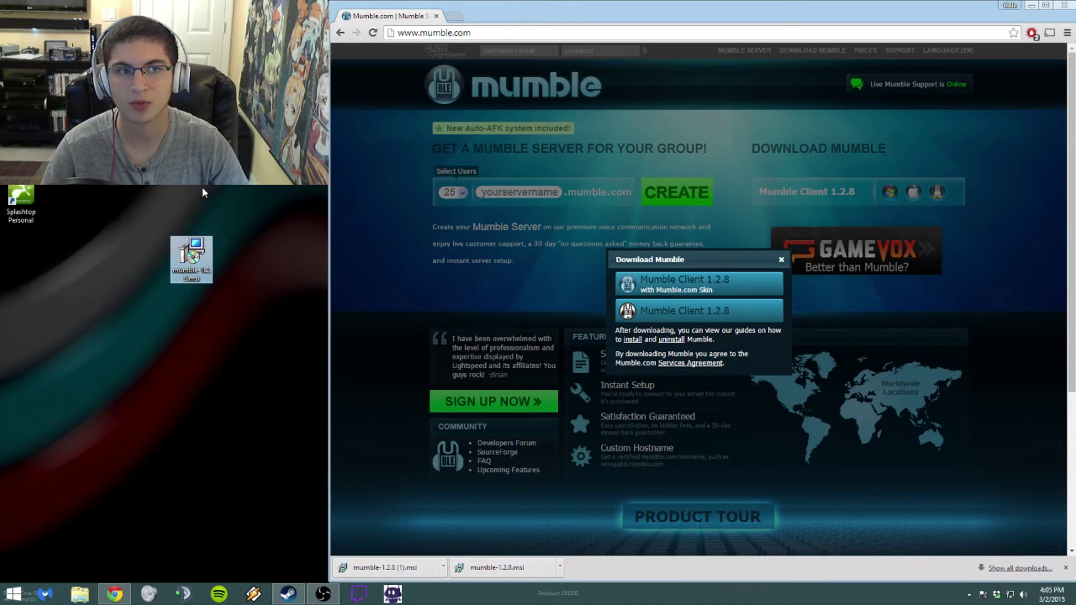
pyautogui.click(436, 16)
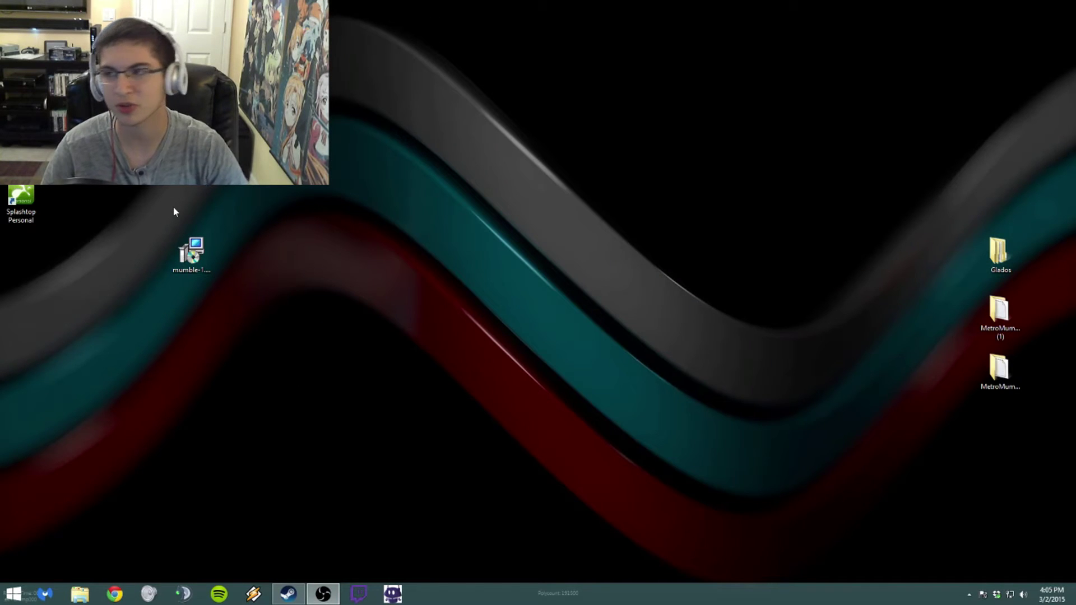
# - Launch the Mumble installer from the desktop and accept its license agreement to reach the custom setup options
pyautogui.click(189, 258)
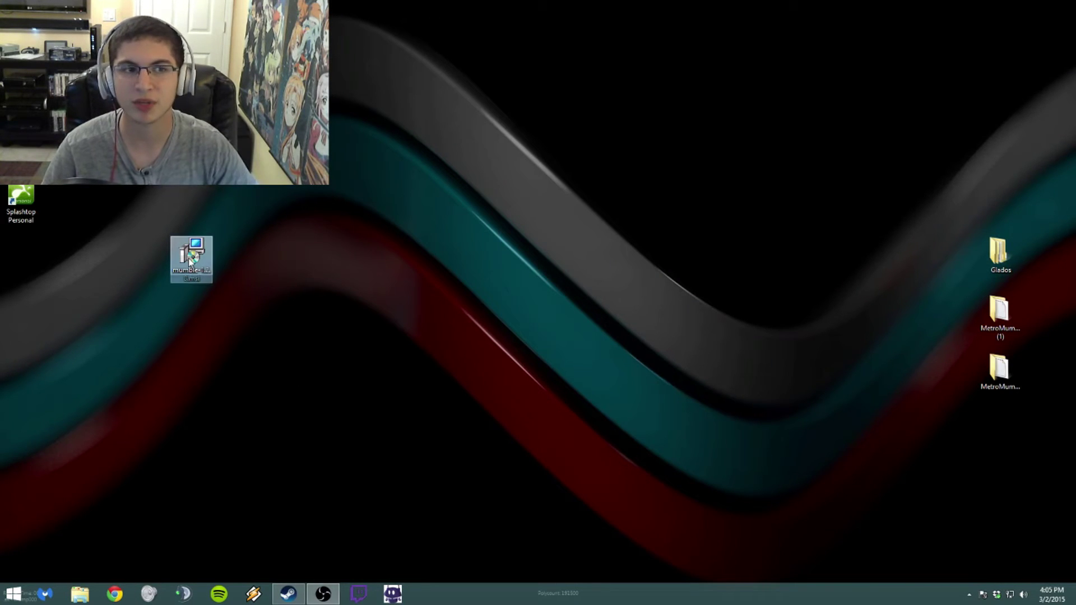
pyautogui.doubleClick(188, 258)
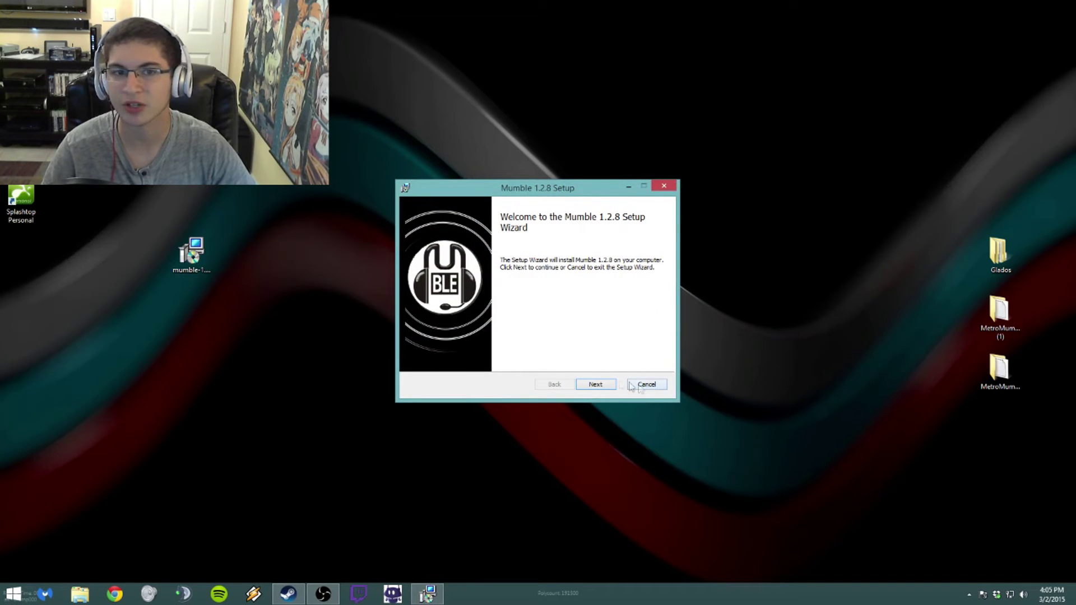
pyautogui.click(600, 385)
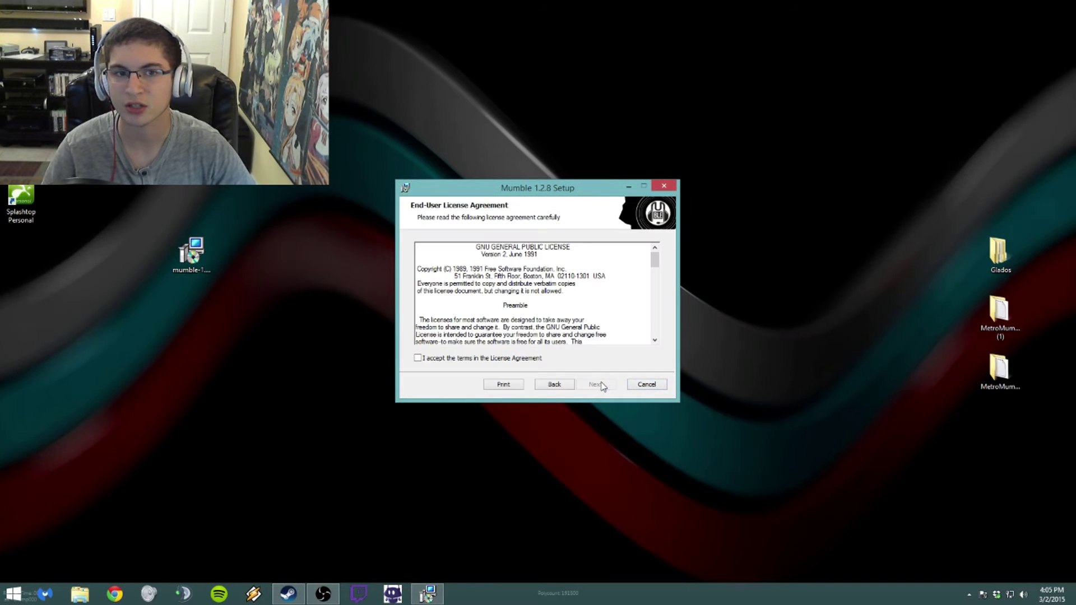
pyautogui.click(435, 360)
pyautogui.click(598, 386)
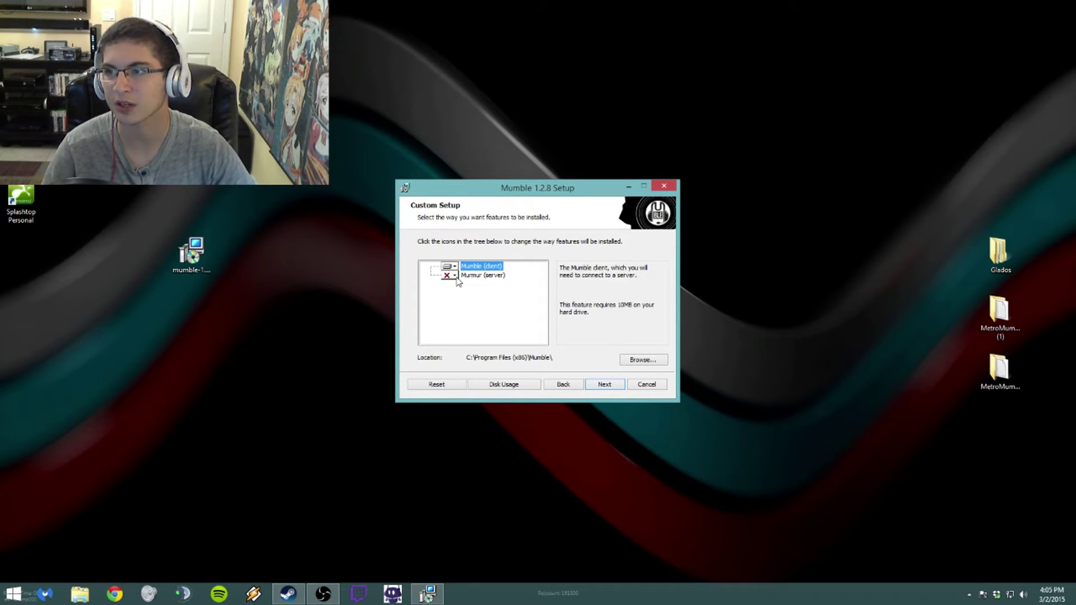
# - Set the Mumble installation folder to H:\Mumble
pyautogui.click(640, 359)
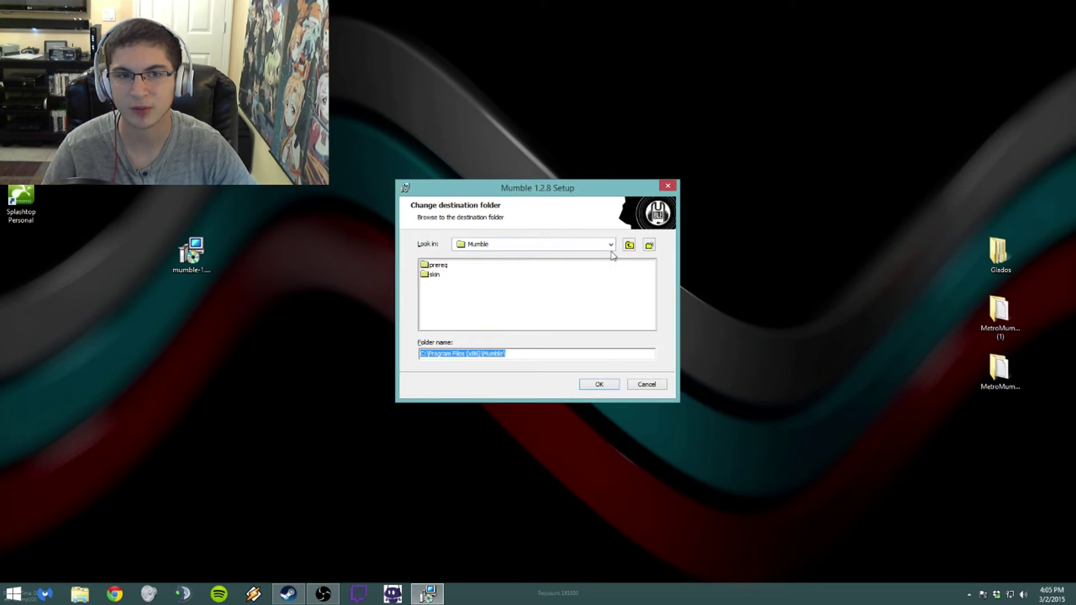
pyautogui.click(610, 244)
pyautogui.click(495, 306)
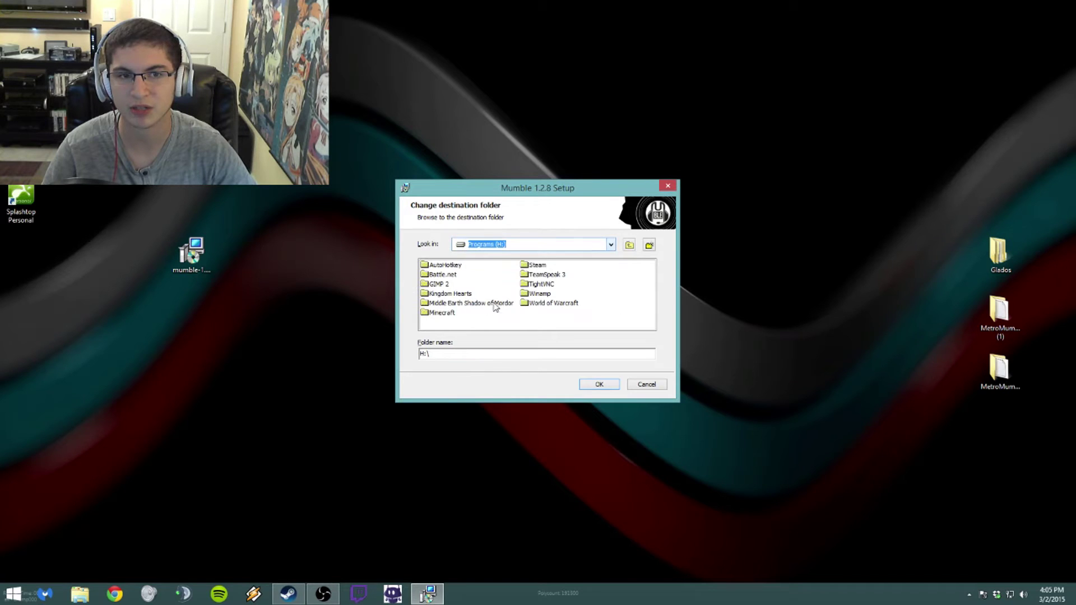
pyautogui.click(476, 351)
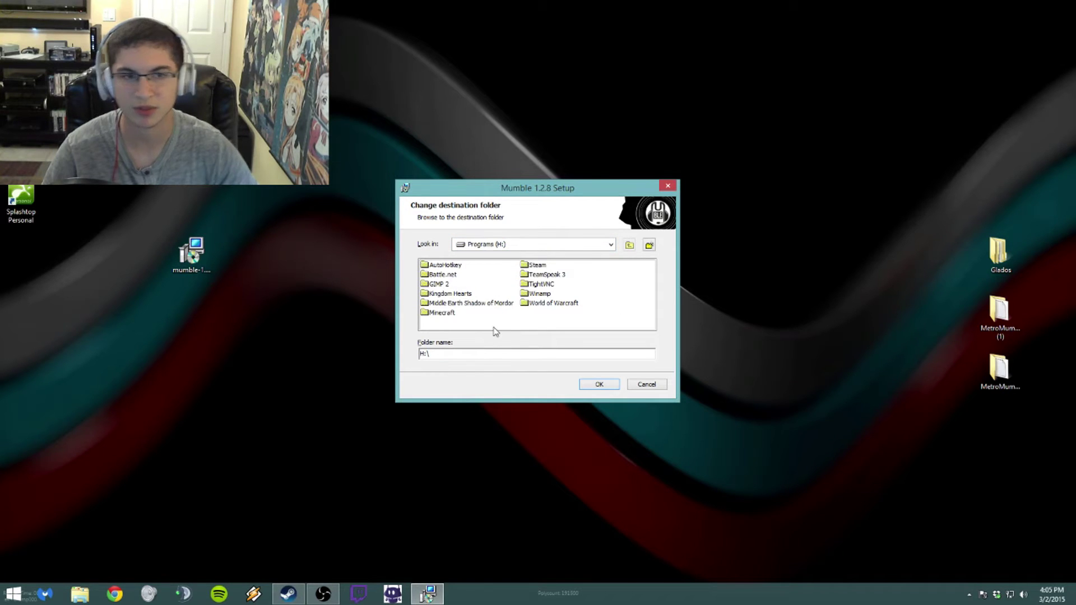
pyautogui.write('Mumble')
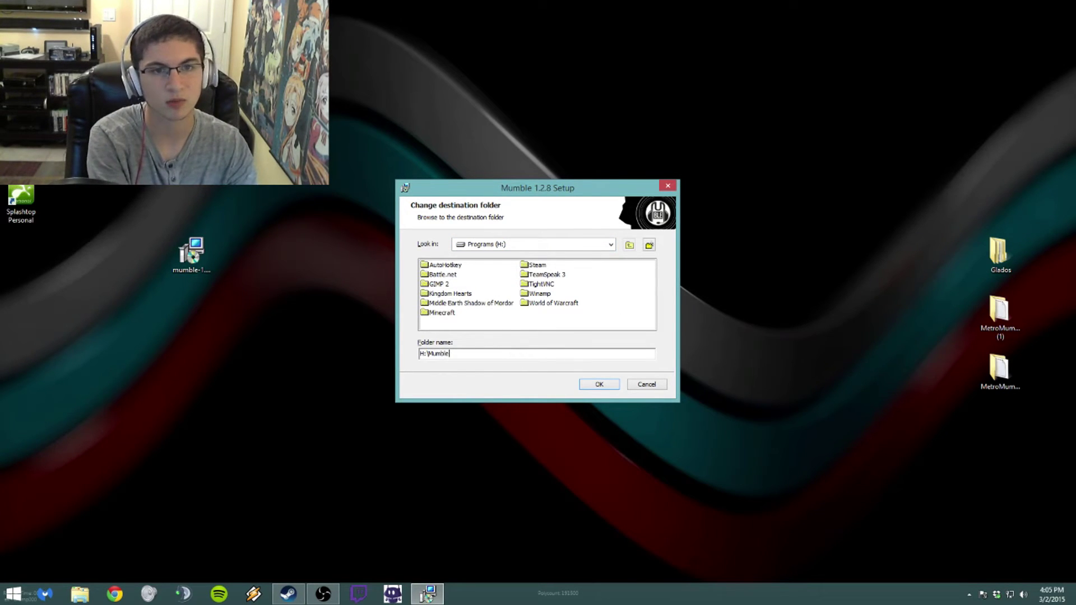
pyautogui.click(591, 386)
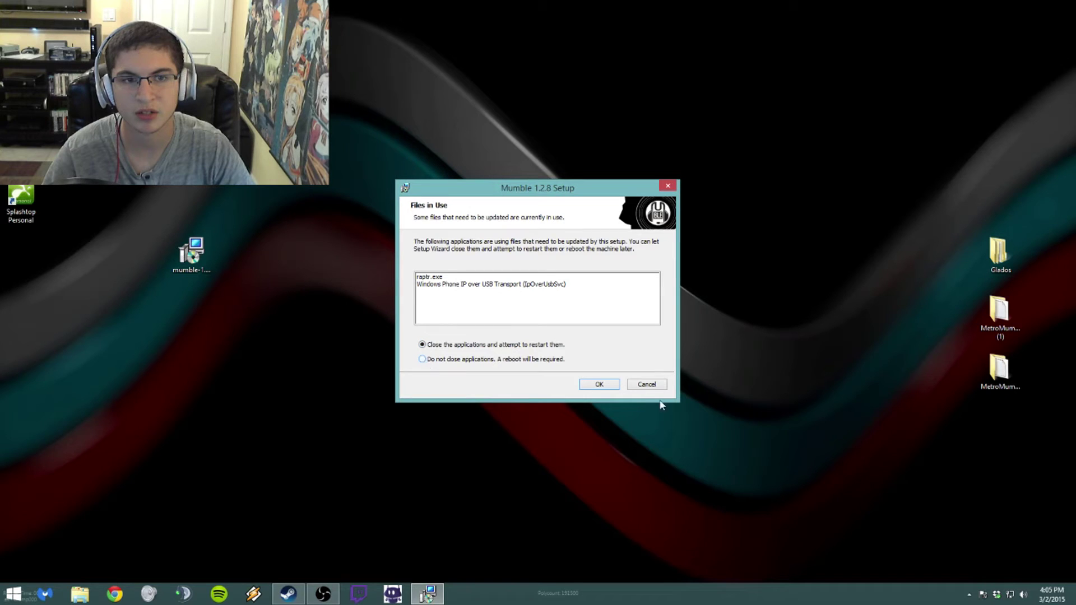
# - Let setup close the applications that are using its files, then finish the installation and start Mumble
pyautogui.click(599, 386)
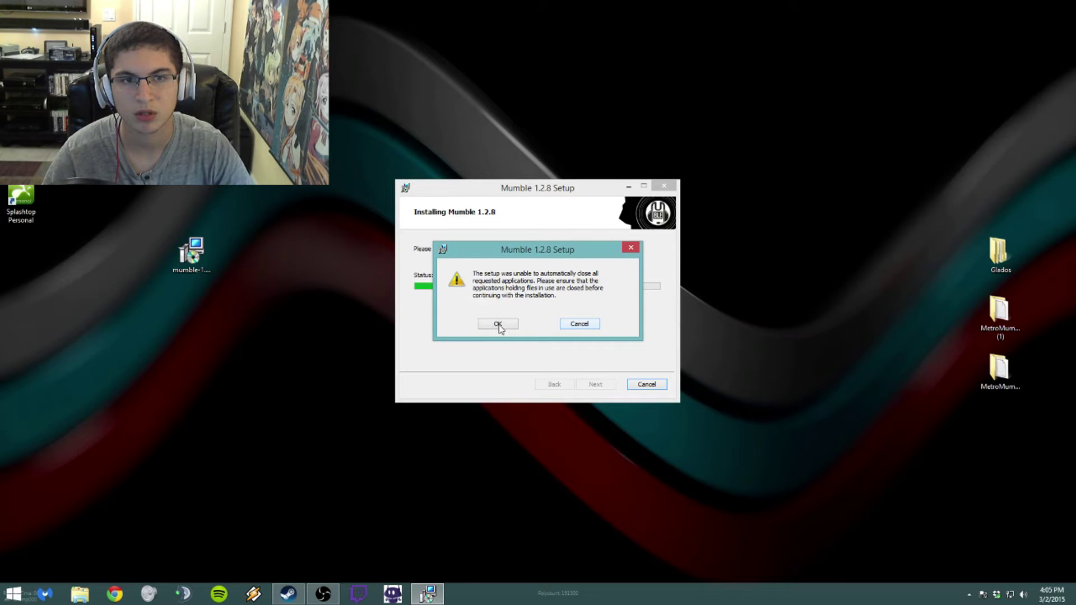
pyautogui.click(498, 325)
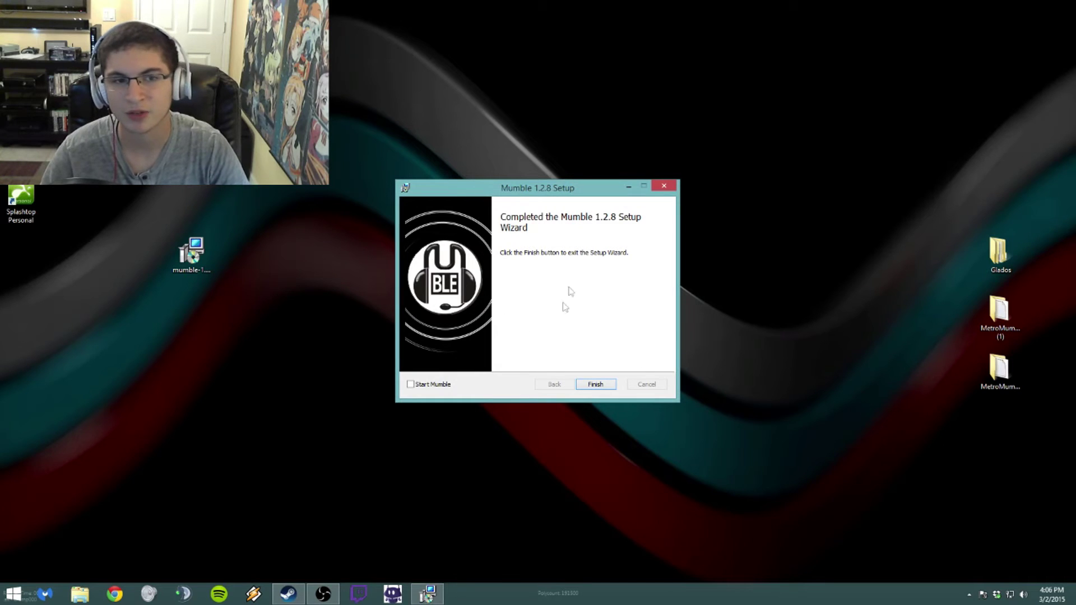
pyautogui.click(595, 385)
pyautogui.click(492, 326)
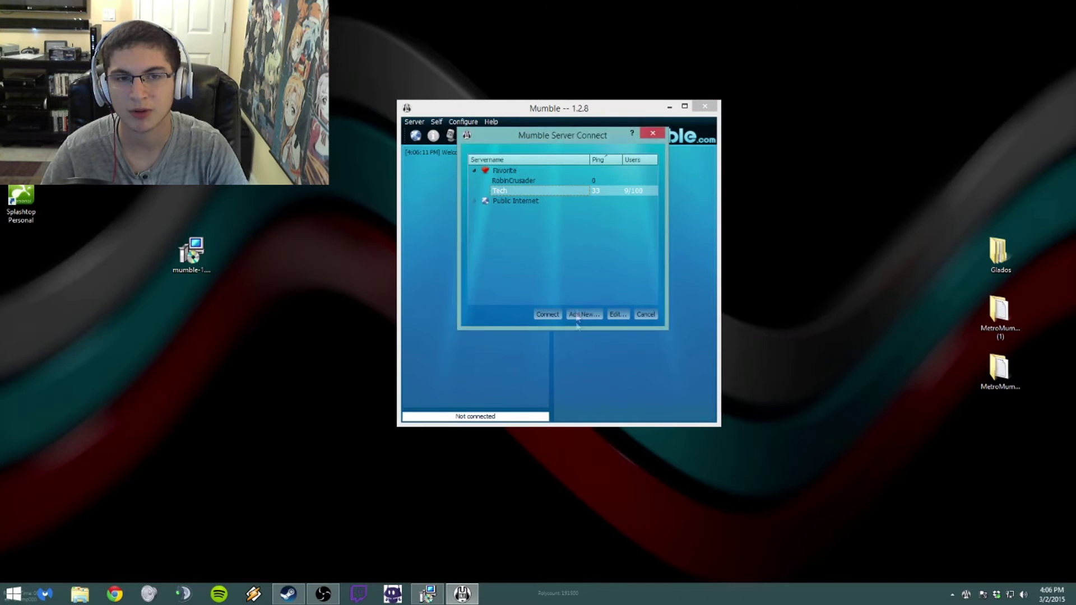
# - Collapse the Favorite servers group and reposition the Mumble Server Connect dialog over the main window
pyautogui.click(470, 173)
pyautogui.moveTo(546, 138); pyautogui.dragTo(603, 211)
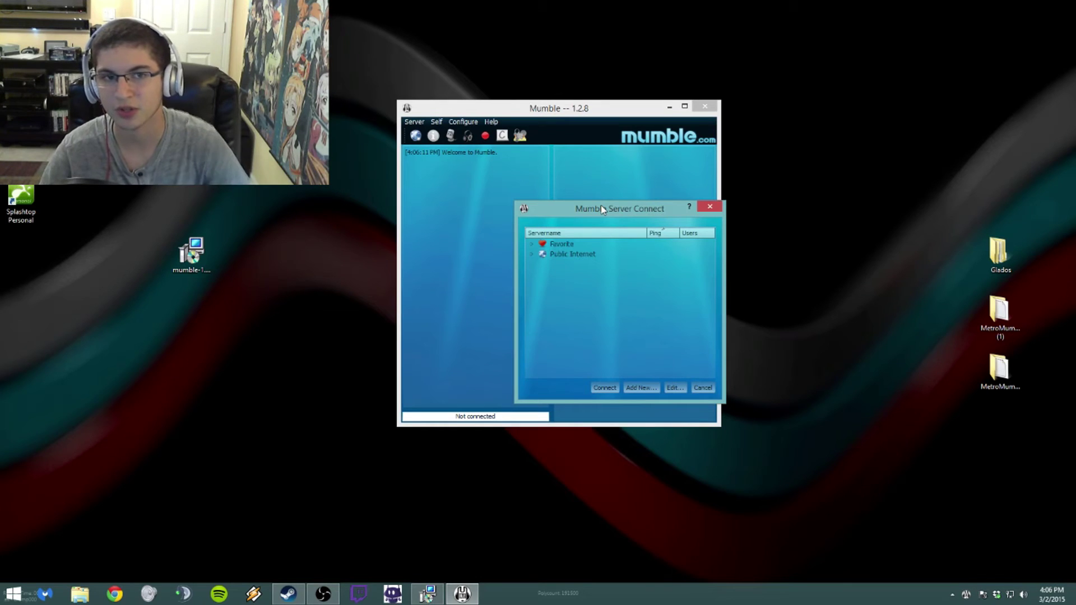
pyautogui.moveTo(600, 206); pyautogui.dragTo(563, 216)
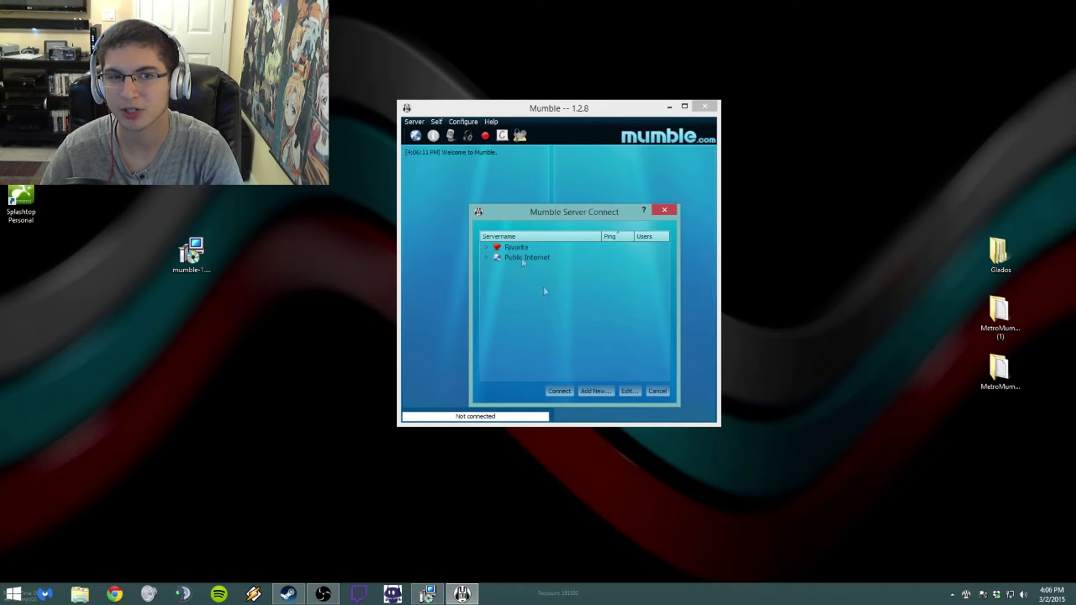
# - Expand the Public Internet group to view its servers by region, and collapse it again
pyautogui.click(486, 258)
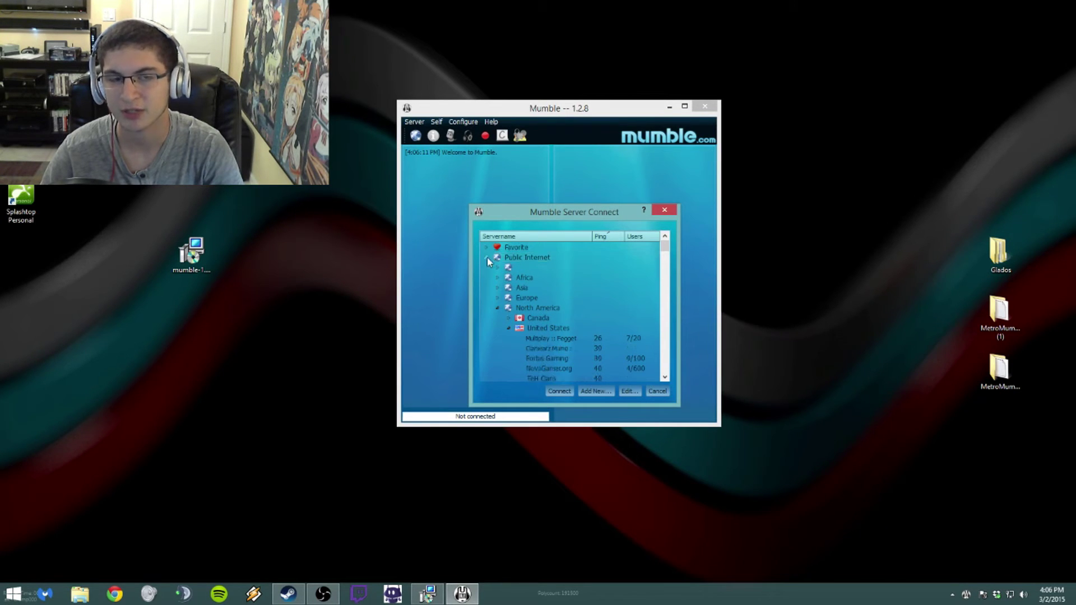
pyautogui.click(486, 257)
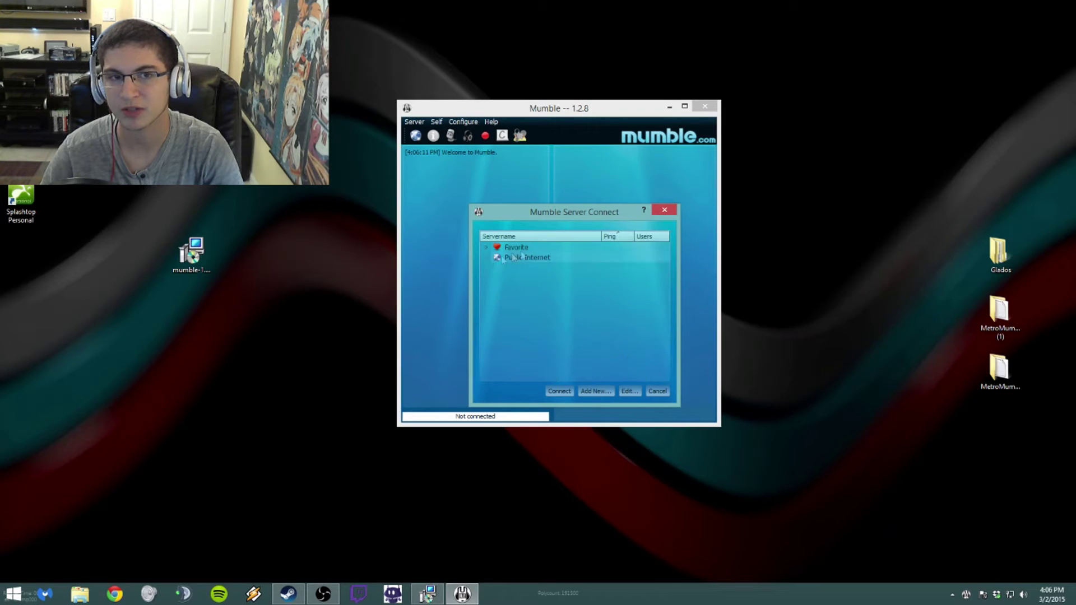
# - Add a server labelled Server with address RobinCrusader.us.to, port 64738 and a new username
pyautogui.click(590, 394)
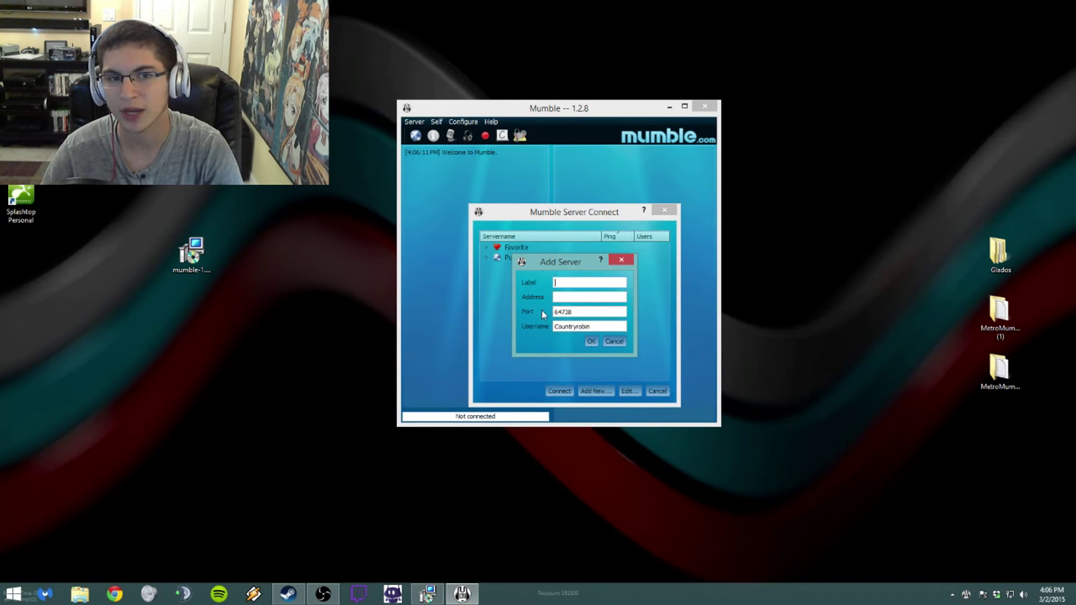
pyautogui.doubleClick(596, 326)
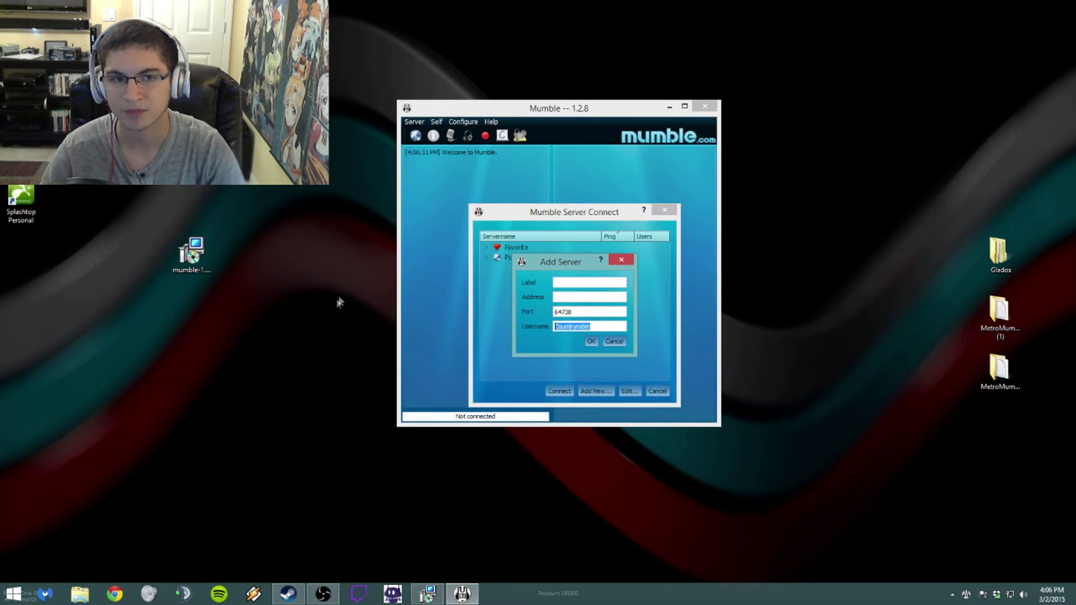
pyautogui.press('BackSpace')
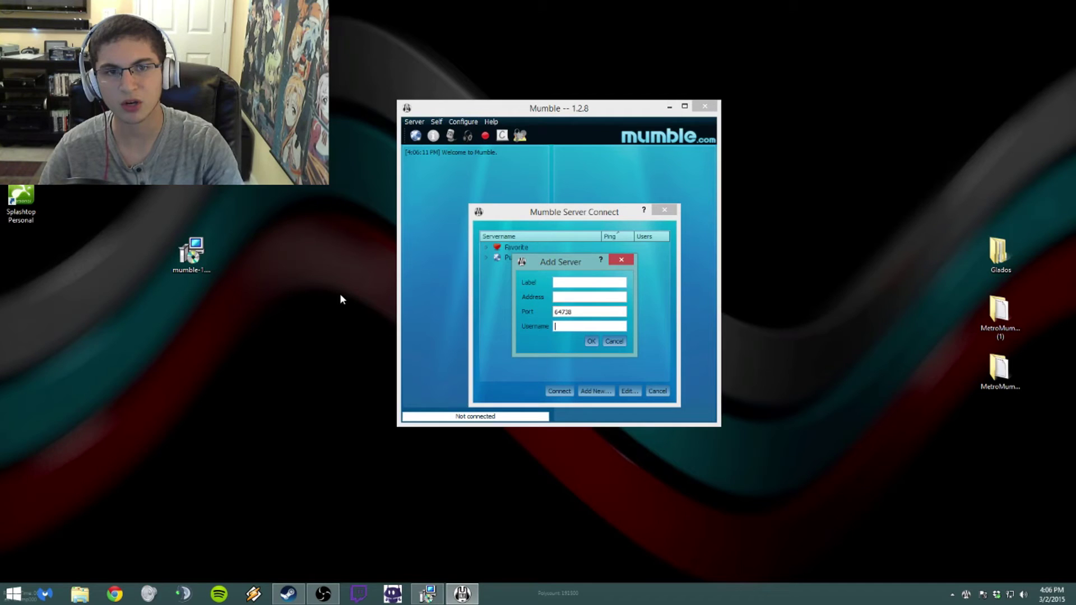
pyautogui.click(601, 281)
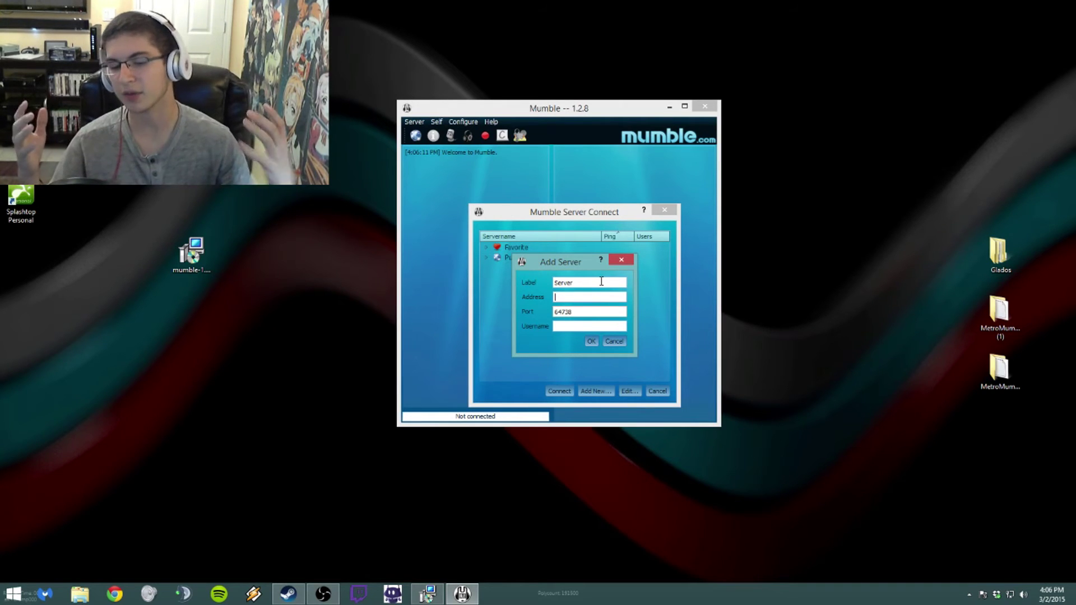
pyautogui.press('Tab')
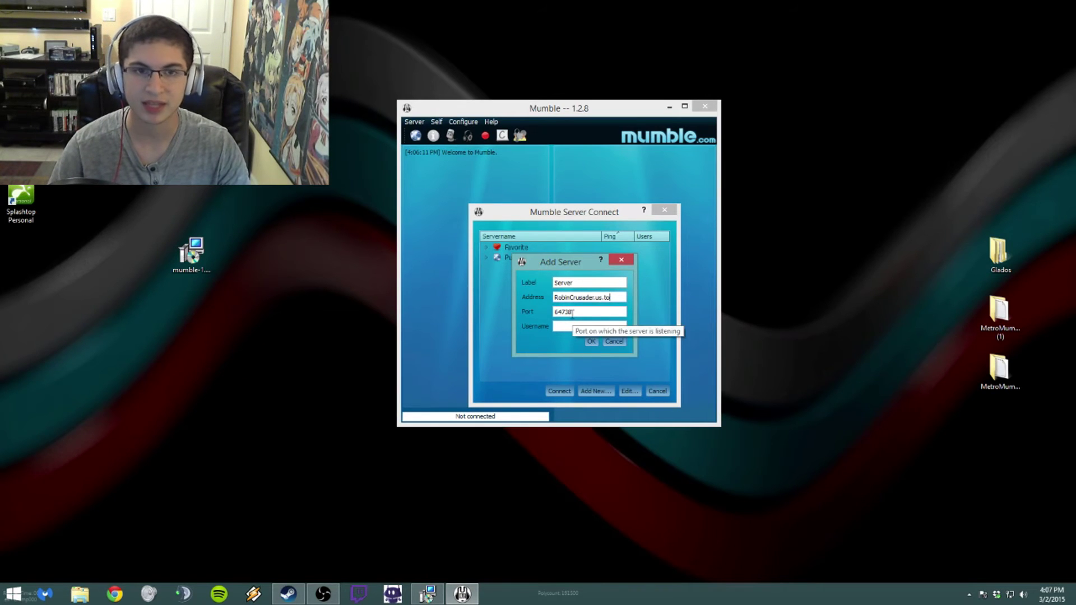
pyautogui.click(573, 329)
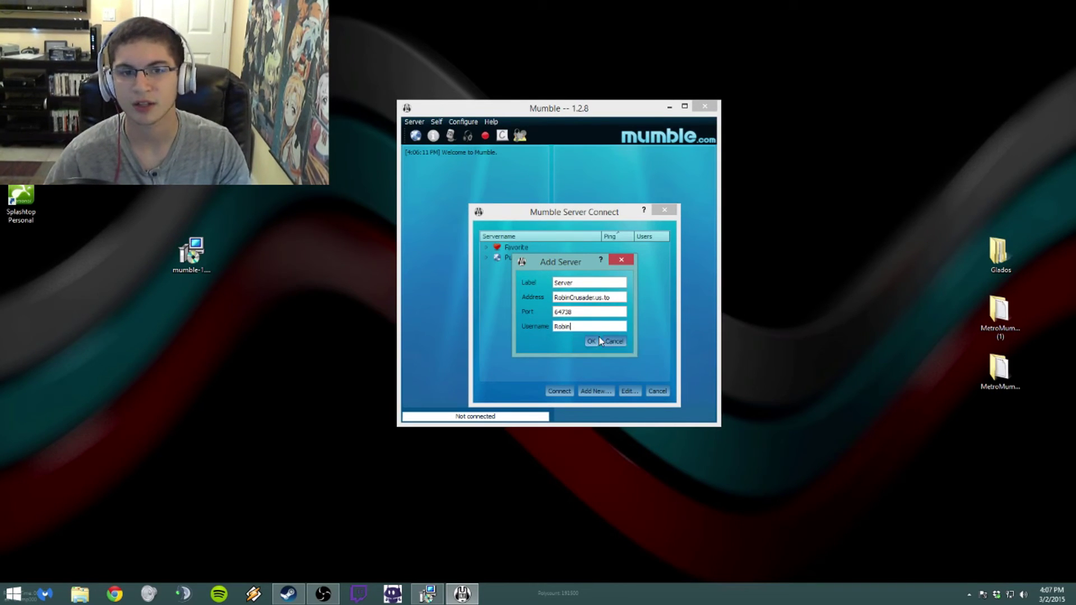
pyautogui.click(593, 342)
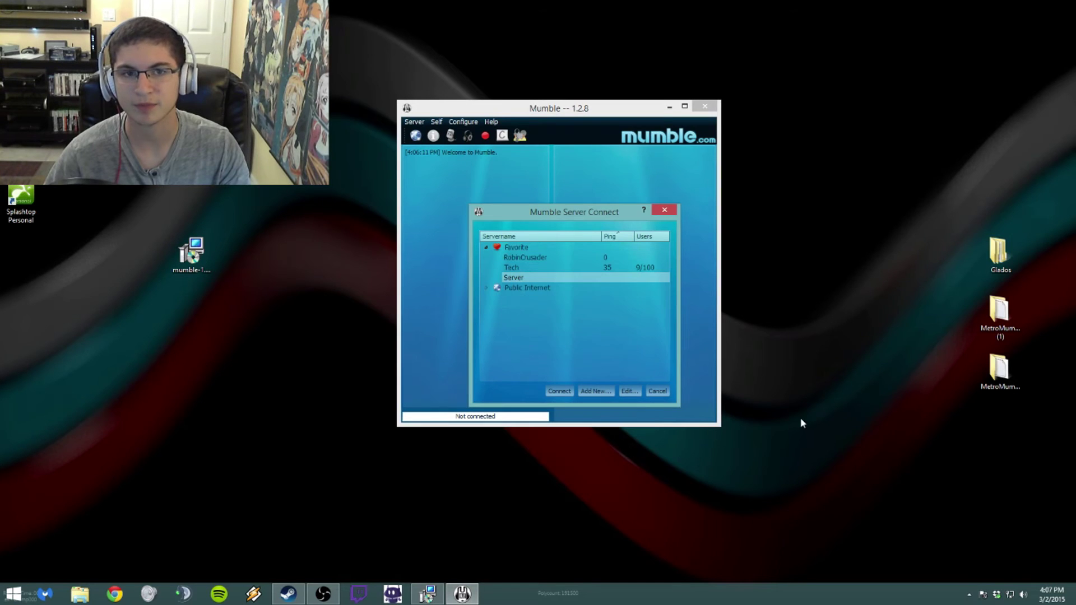
# - Try to connect to the newly added Server favorite, and disconnect from it
pyautogui.click(521, 279)
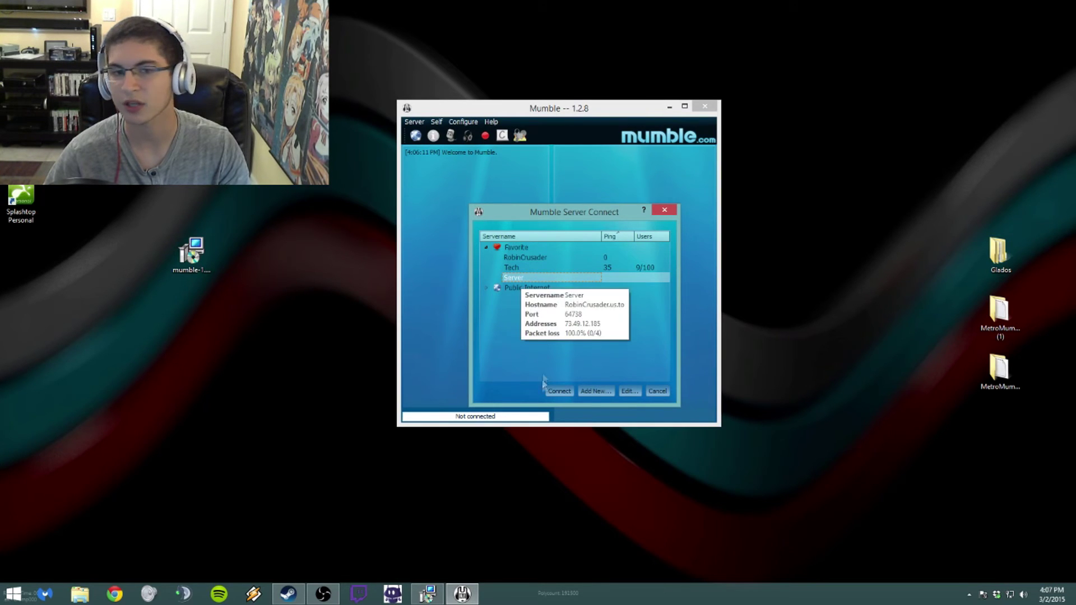
pyautogui.click(560, 392)
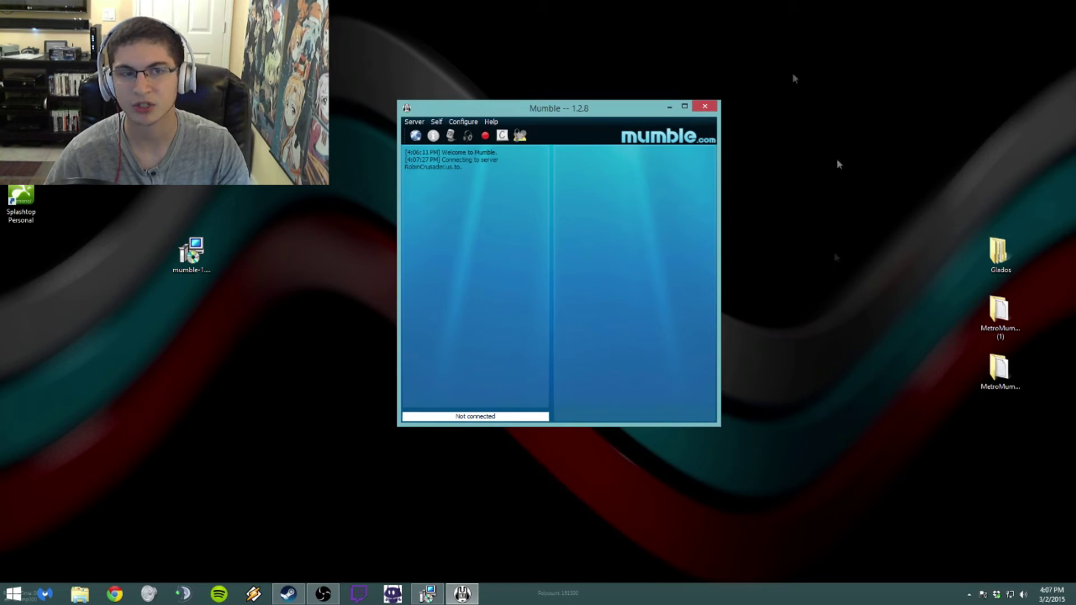
pyautogui.click(417, 119)
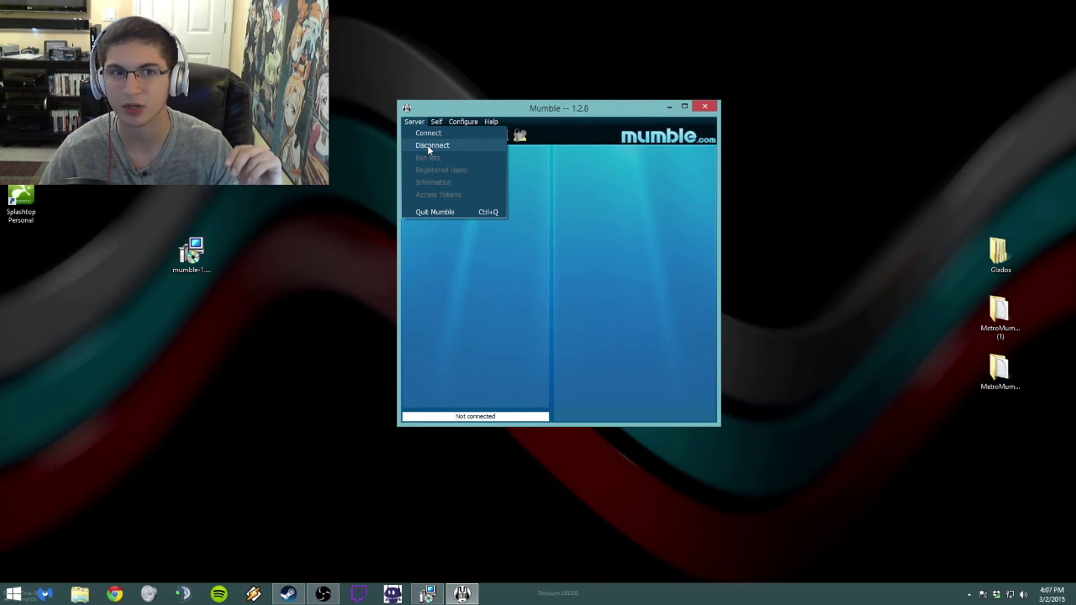
pyautogui.click(427, 144)
pyautogui.click(414, 121)
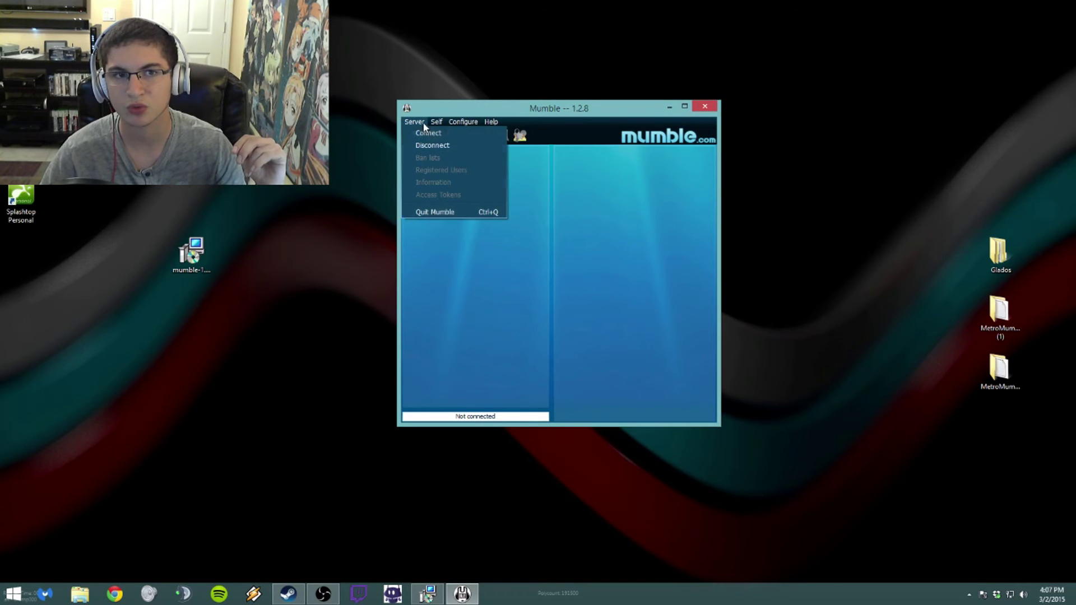
pyautogui.click(432, 145)
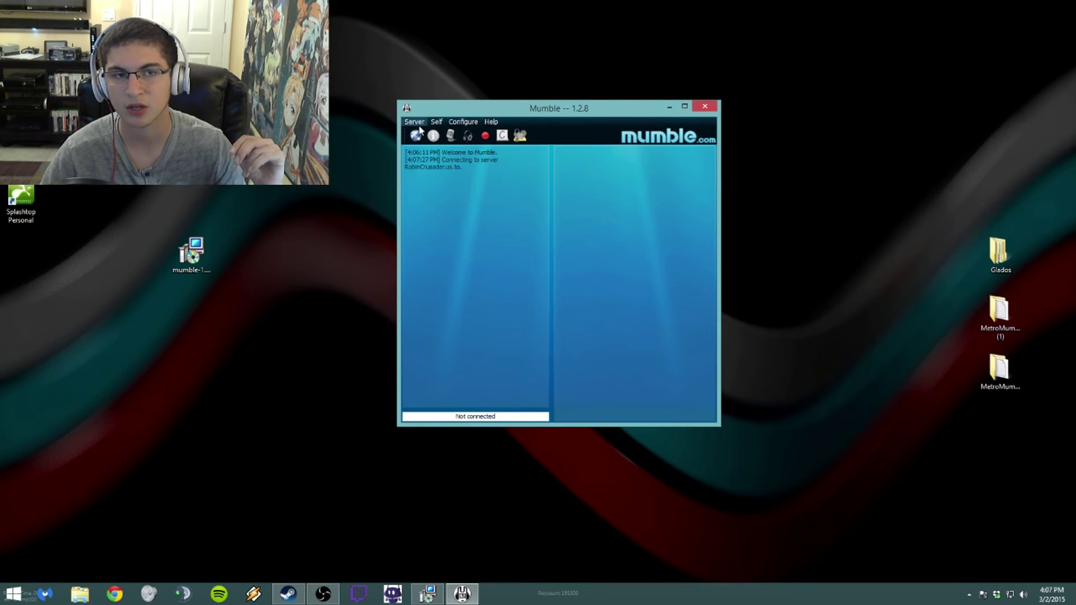
# - Connect to the RobinCrusader server from the favorites in the server list
pyautogui.click(418, 125)
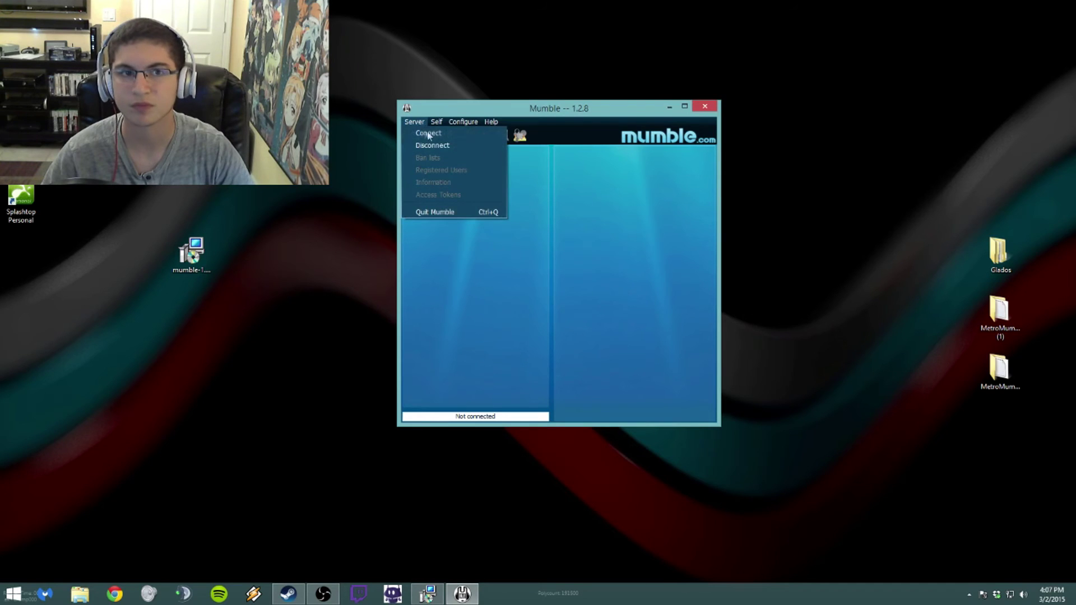
pyautogui.click(428, 135)
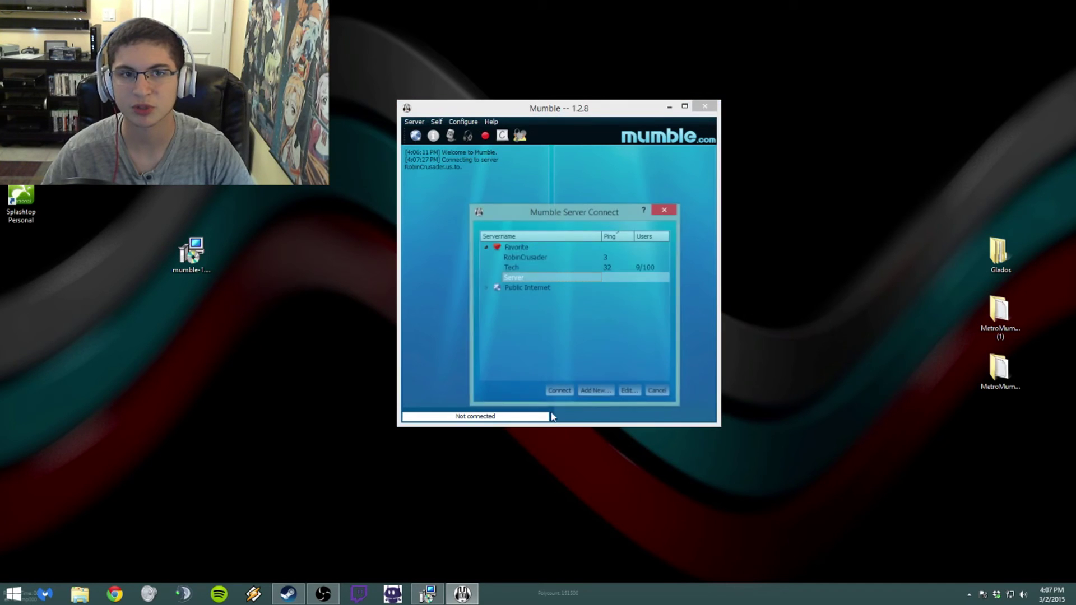
pyautogui.click(516, 265)
pyautogui.click(559, 391)
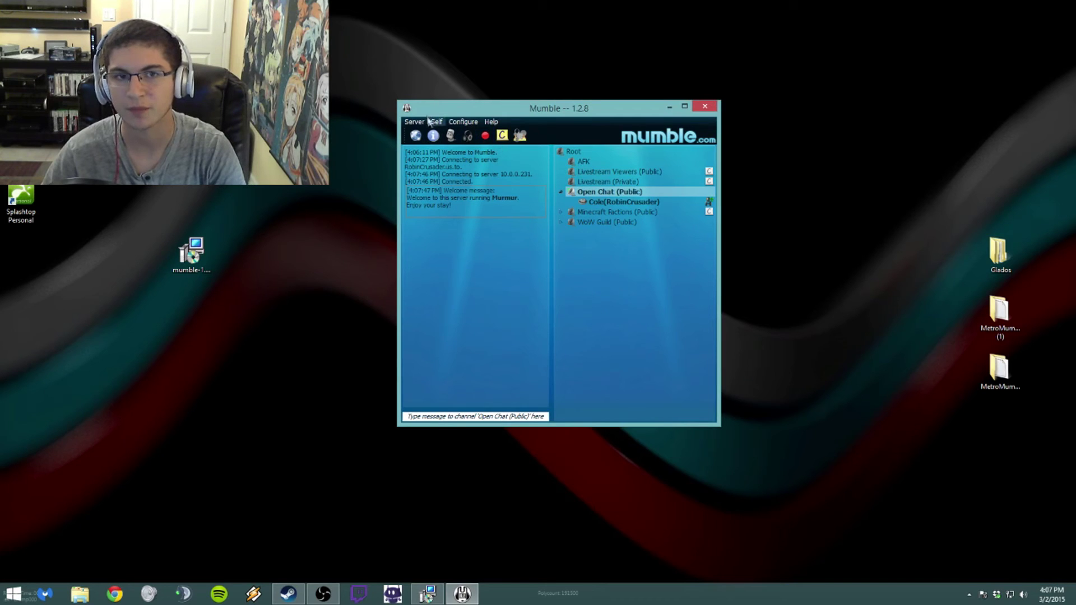
# - Open Mumble's configuration settings
pyautogui.click(458, 122)
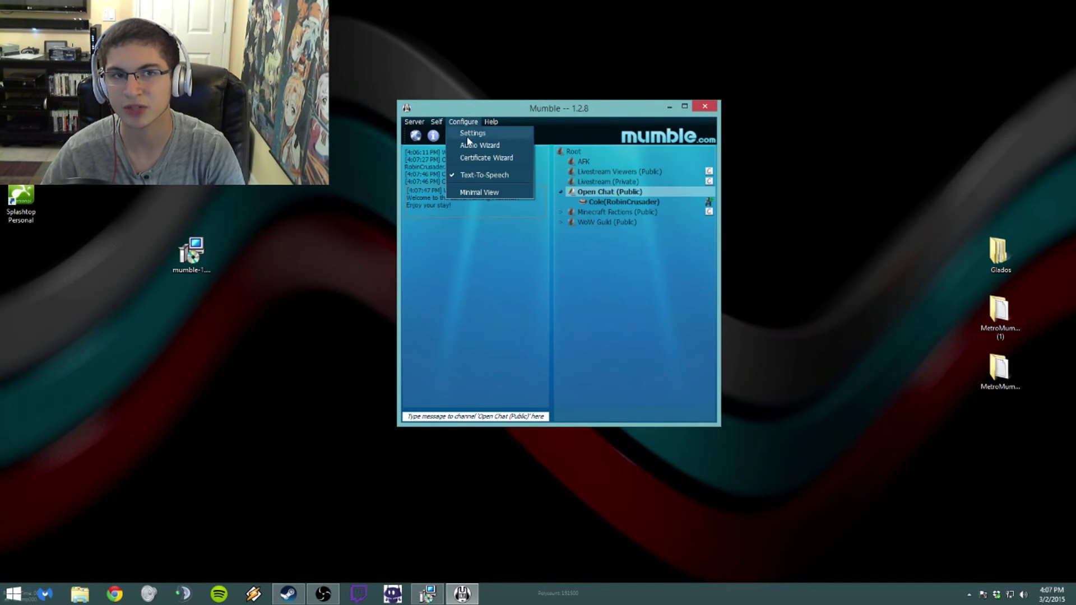
pyautogui.click(415, 122)
pyautogui.click(469, 123)
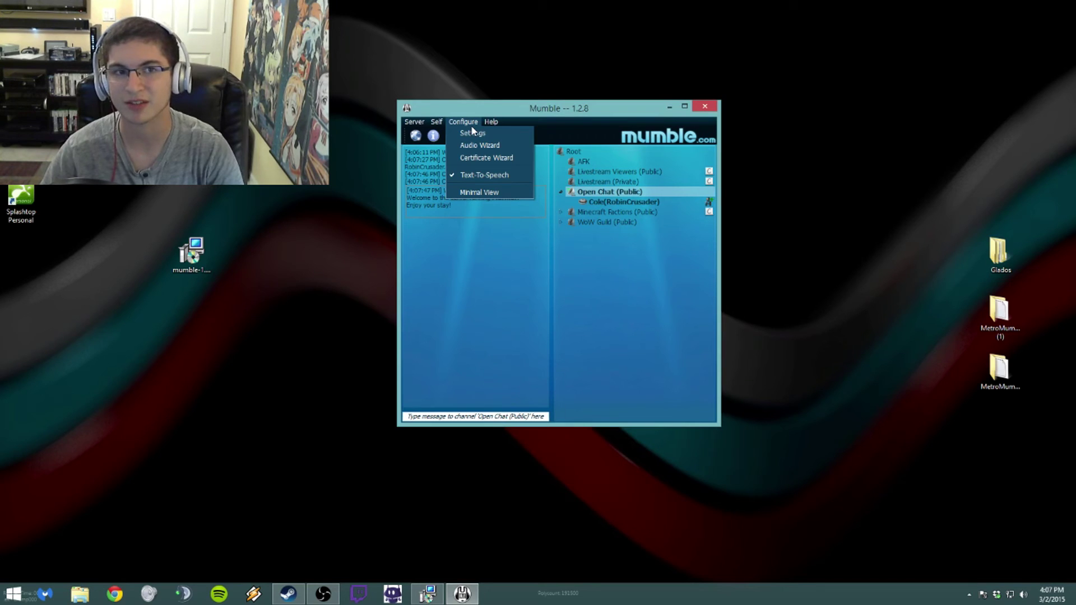
pyautogui.click(465, 138)
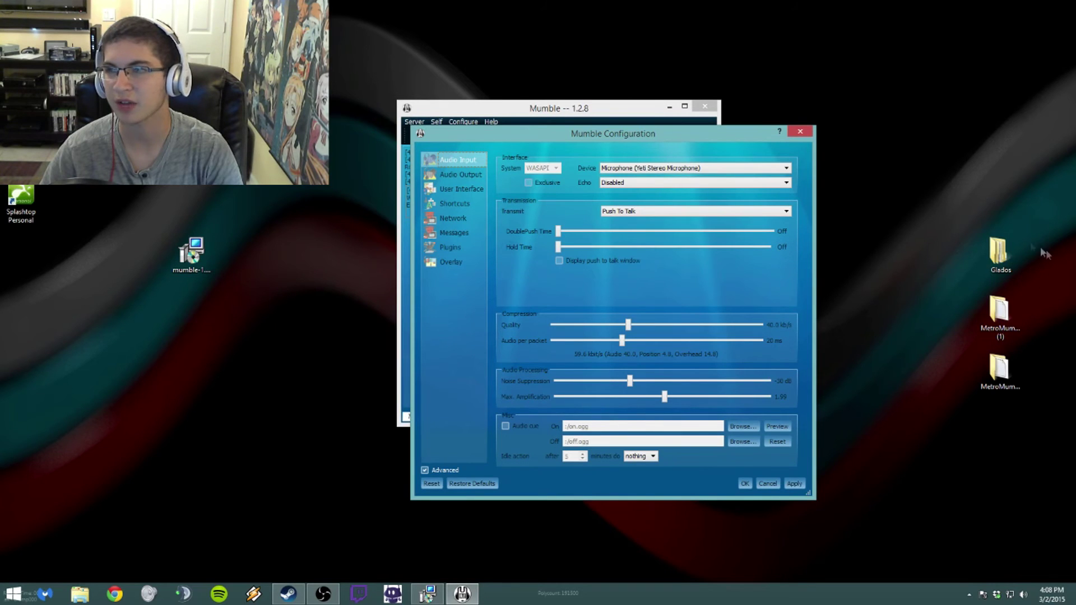
# - Rearrange the Glados, MetroMumble (1) and MetroMumble folders closer together on the desktop beside the configuration dialog
pyautogui.moveTo(999, 254); pyautogui.dragTo(921, 210)
pyautogui.moveTo(1003, 334); pyautogui.dragTo(1002, 216)
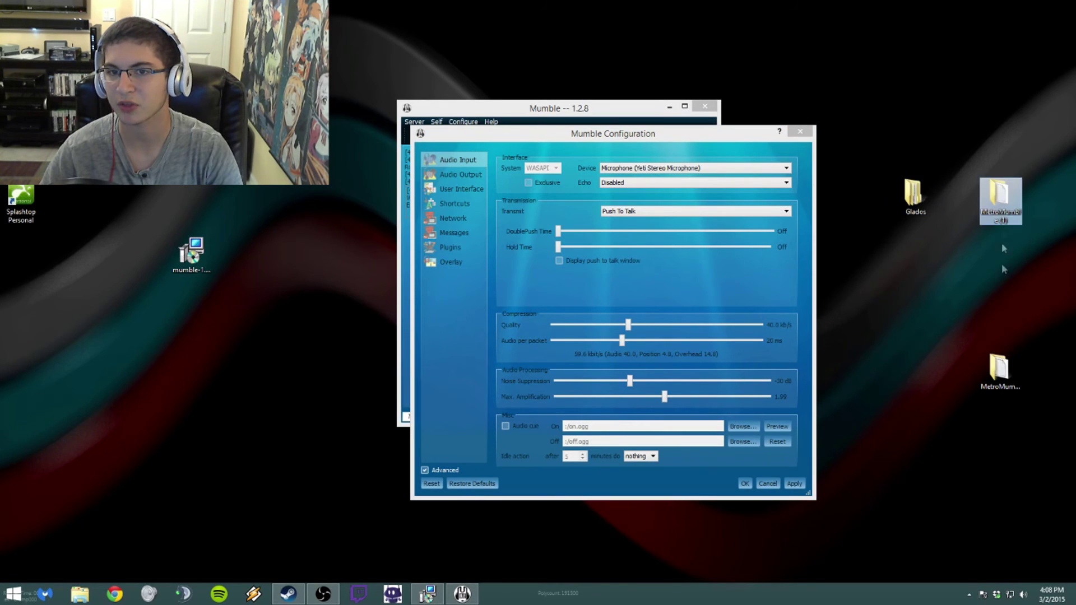
pyautogui.moveTo(998, 369); pyautogui.dragTo(941, 239)
pyautogui.click(955, 125)
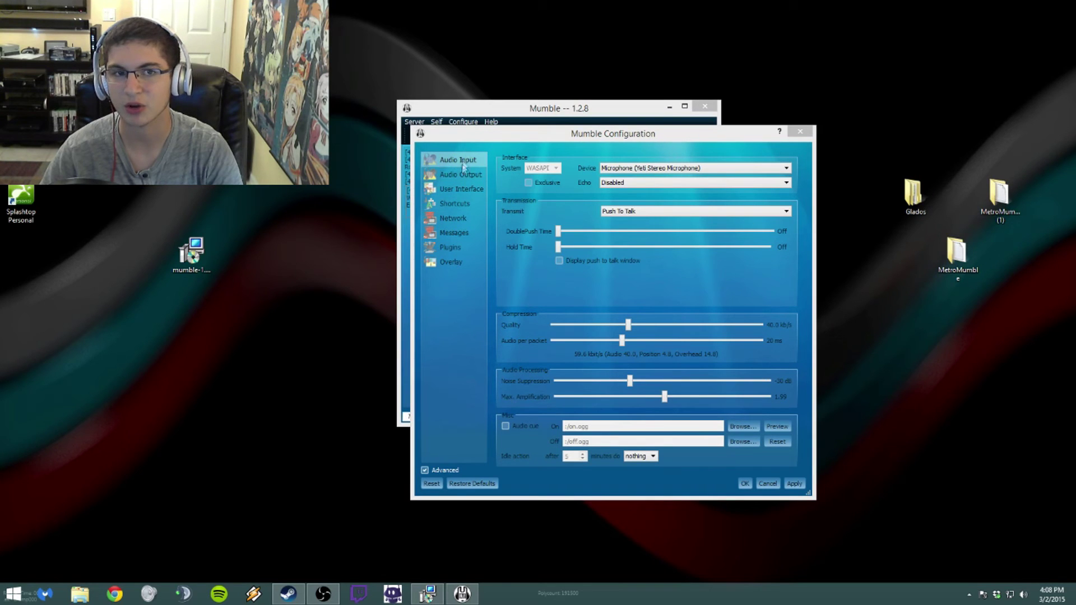
# - In the User Interface settings, choose mg.qss from the desktop folder Glados/Glados as the skin and apply it
pyautogui.click(461, 189)
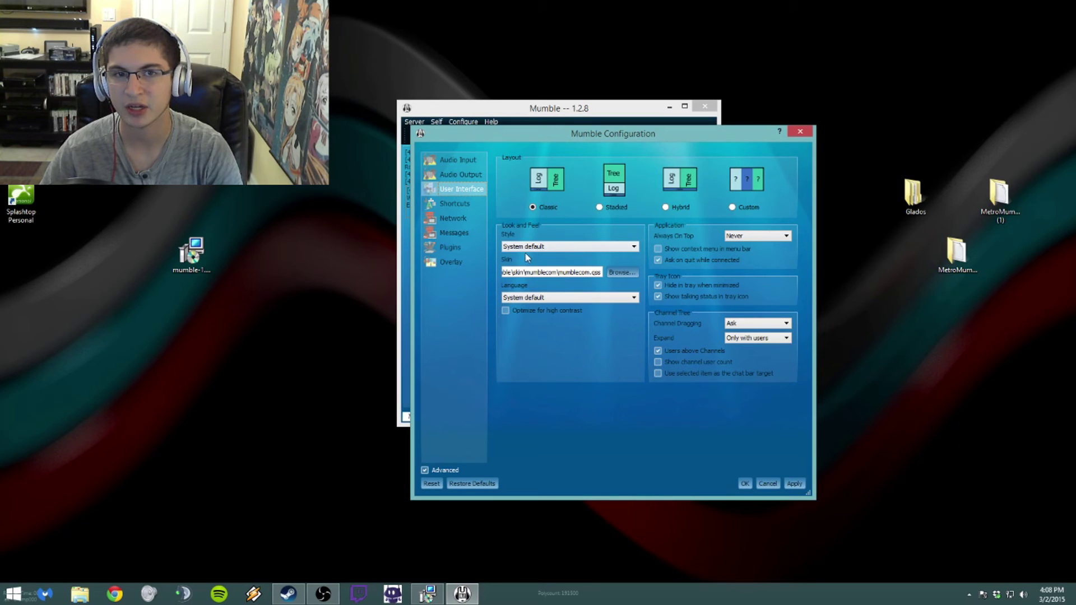
pyautogui.click(619, 273)
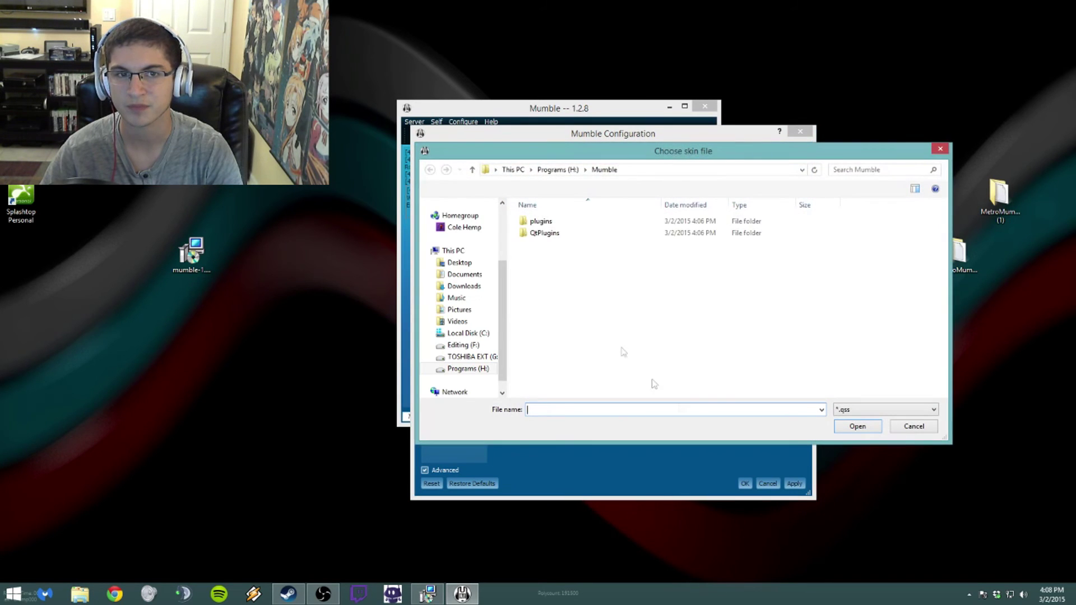
pyautogui.click(460, 263)
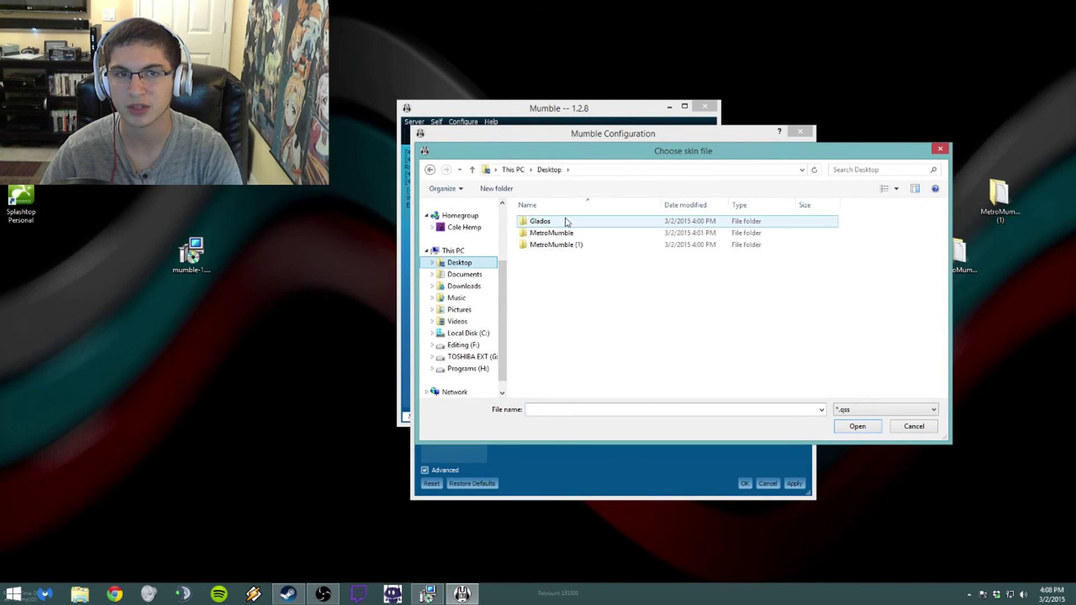
pyautogui.click(567, 222)
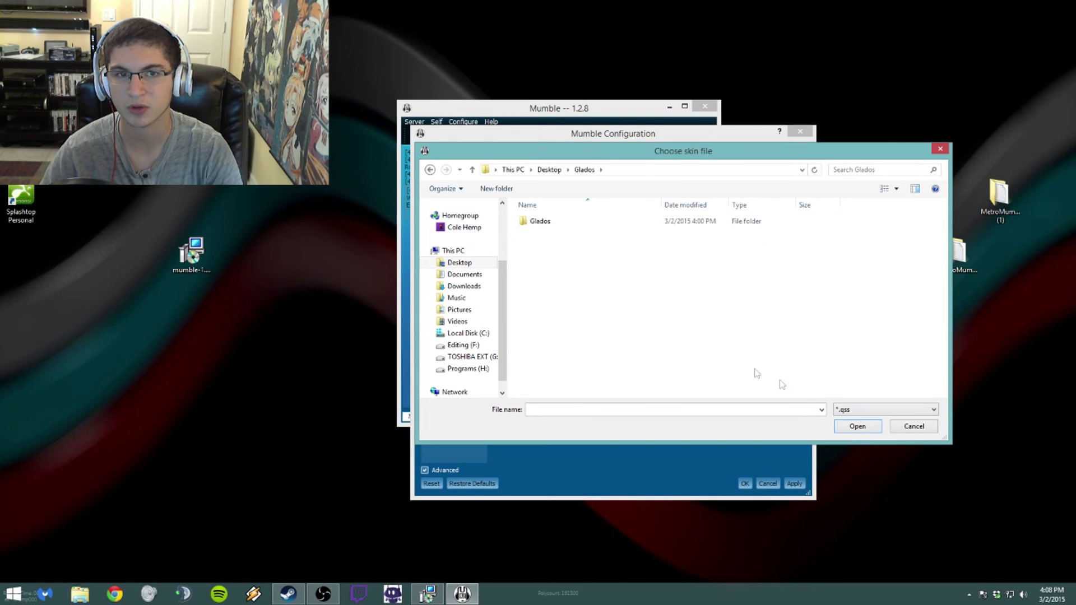
pyautogui.doubleClick(548, 221)
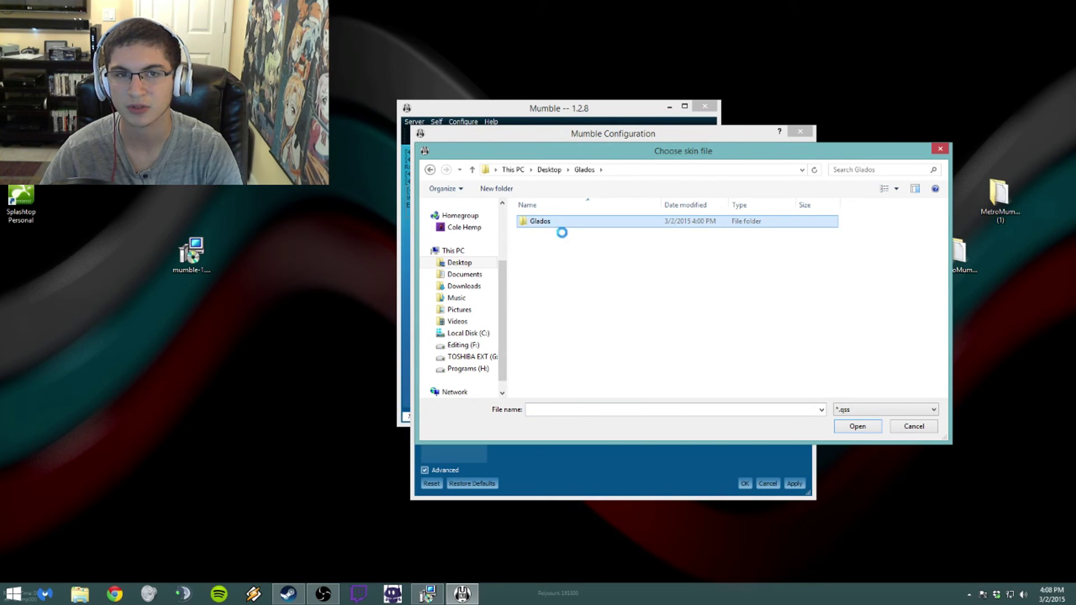
pyautogui.click(563, 223)
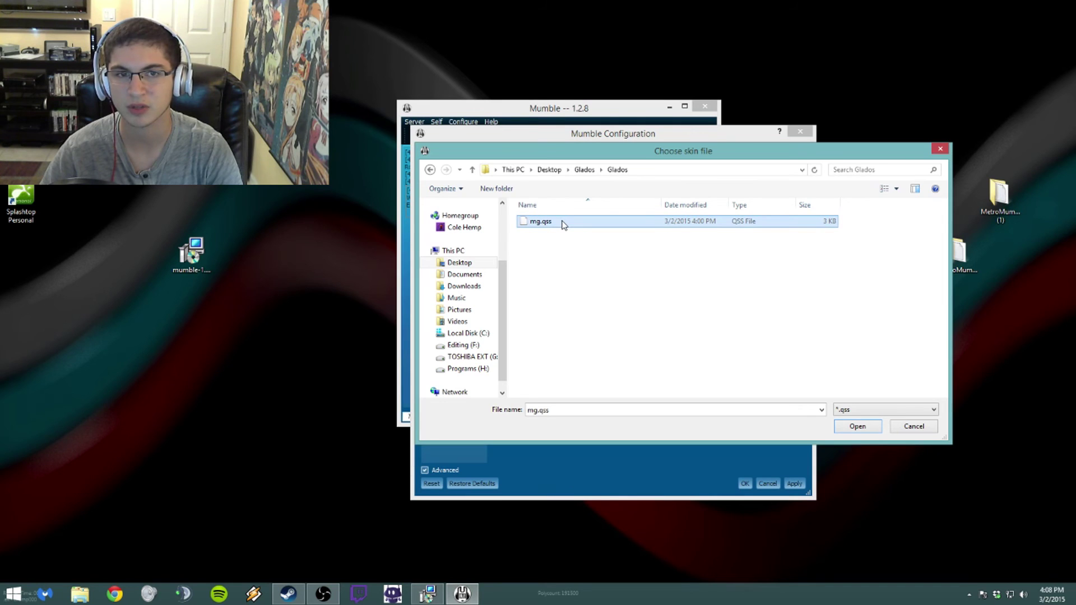
pyautogui.click(855, 427)
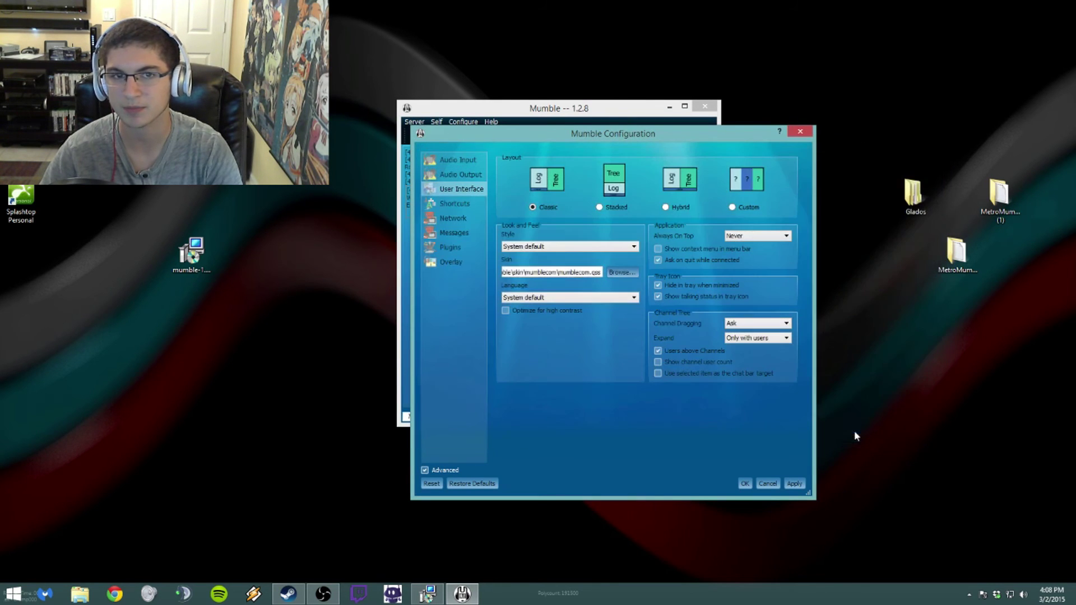
pyautogui.click(793, 483)
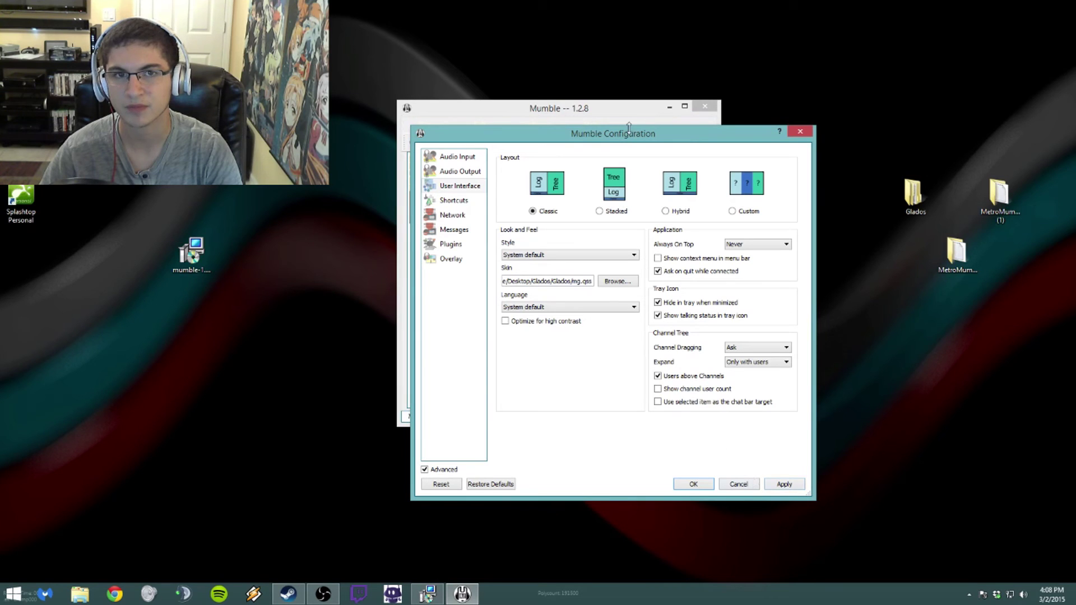
# - Apply the MetroDark.qss skin from the desktop folder MetroMumble (1)/MetroMumble, accept the configuration, and reposition the Mumble window
pyautogui.moveTo(623, 144); pyautogui.dragTo(423, 104)
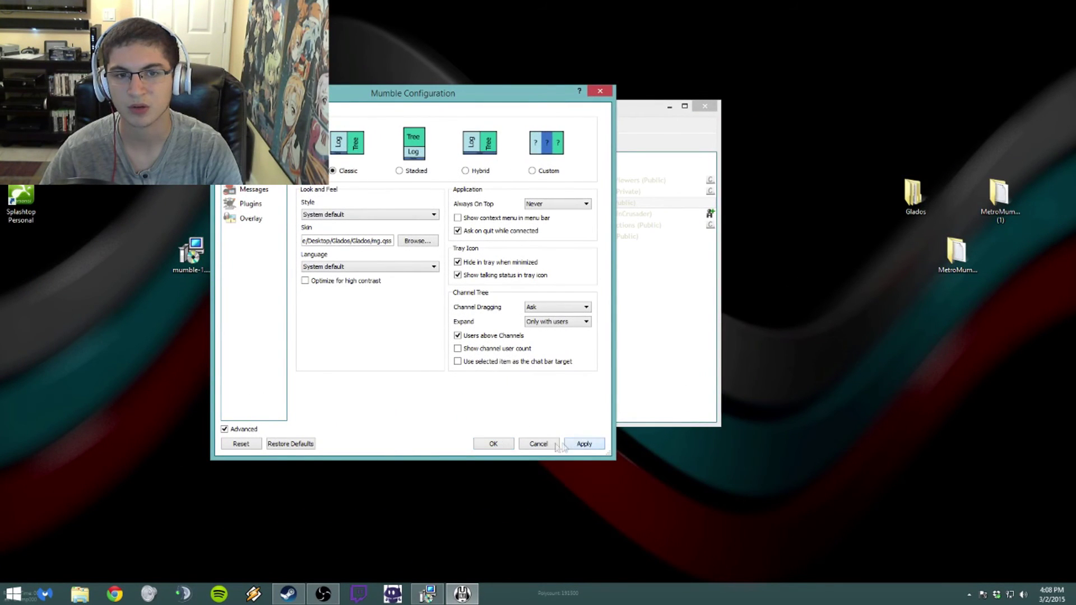
pyautogui.click(417, 240)
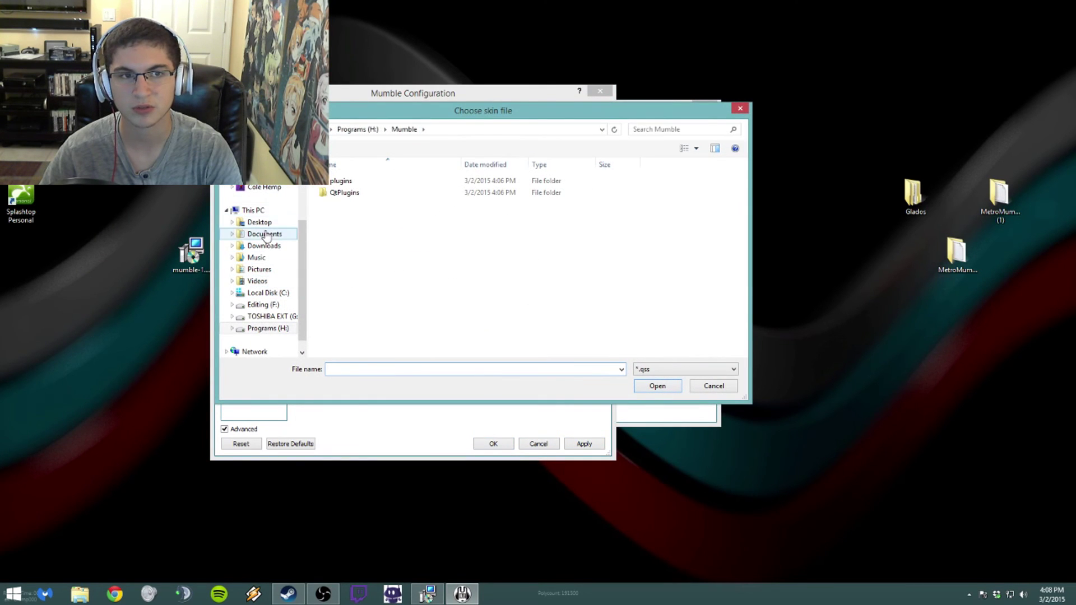
pyautogui.click(259, 223)
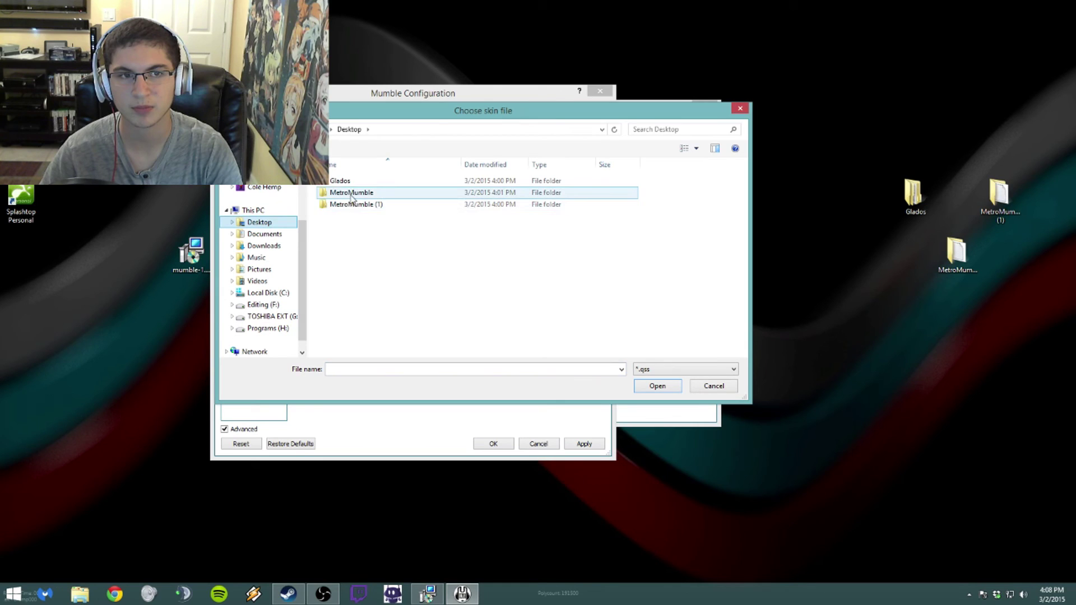
pyautogui.click(364, 205)
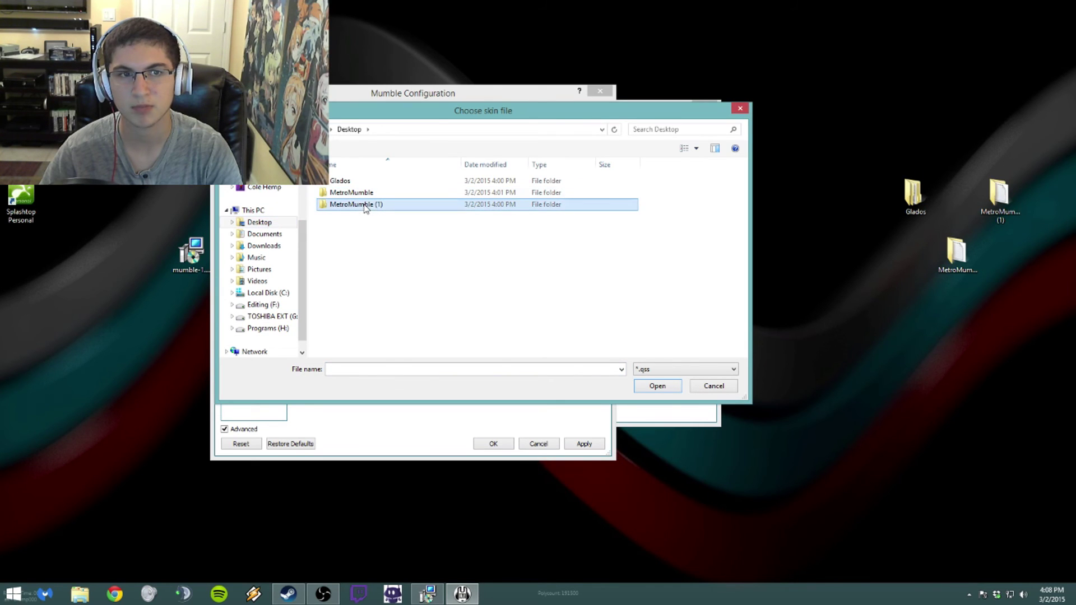
pyautogui.doubleClick(364, 205)
pyautogui.click(360, 183)
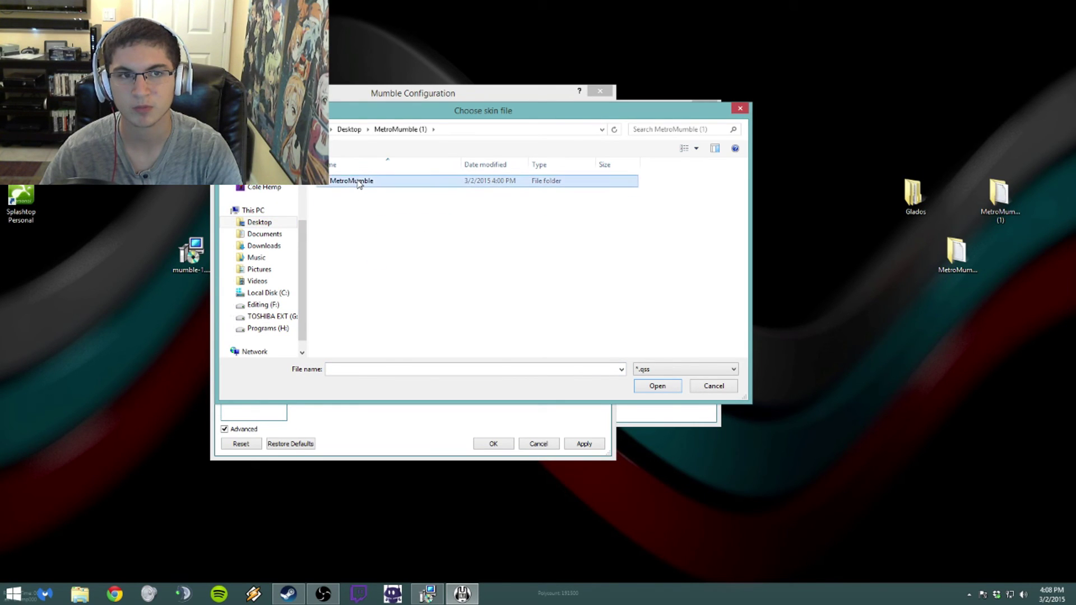
pyautogui.doubleClick(359, 181)
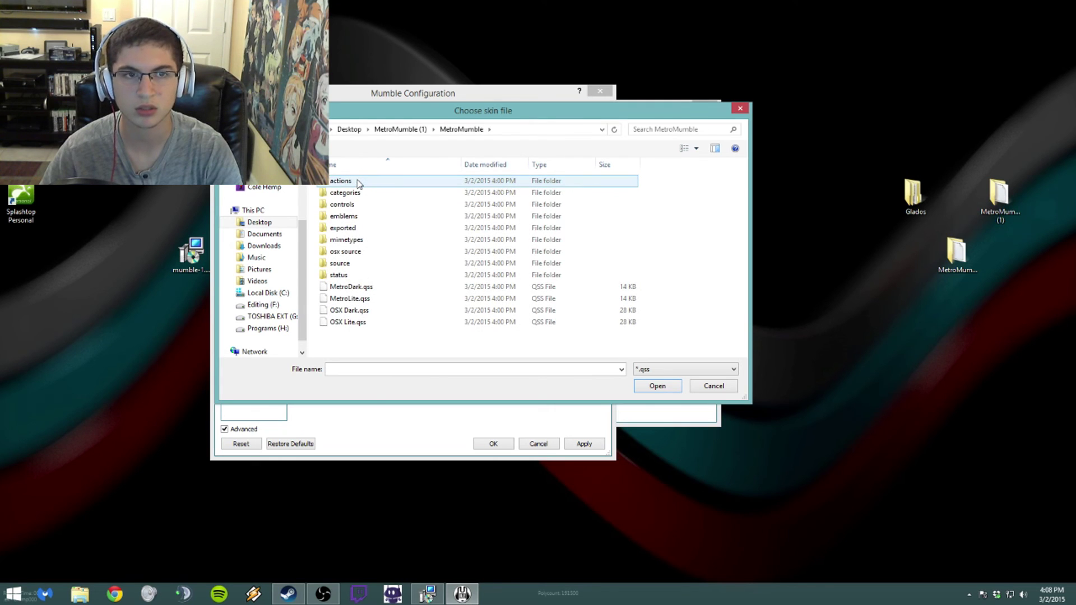
pyautogui.click(352, 287)
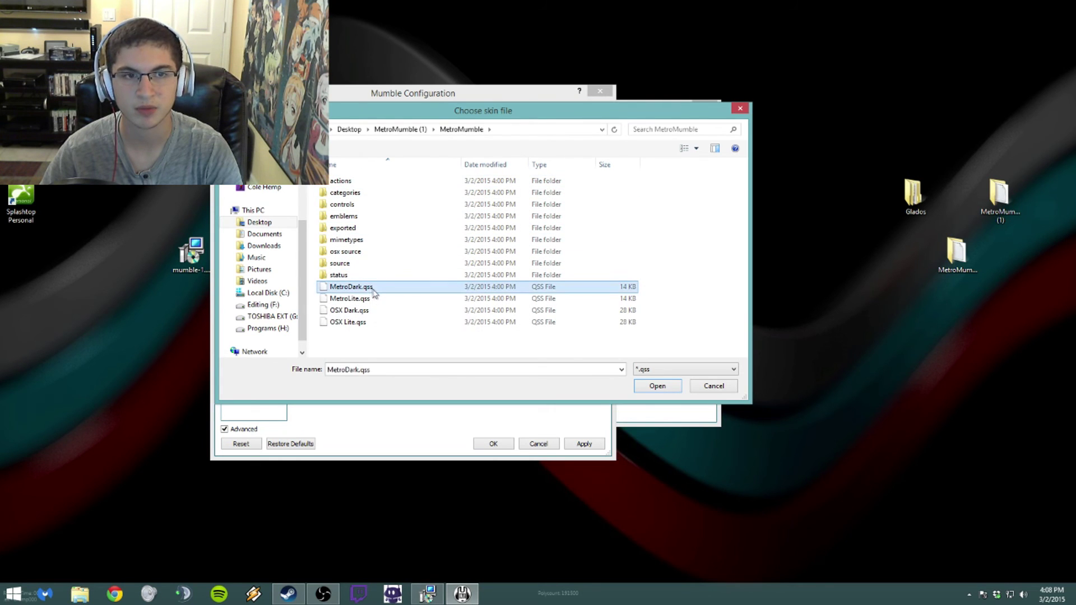
pyautogui.click(657, 386)
pyautogui.click(575, 447)
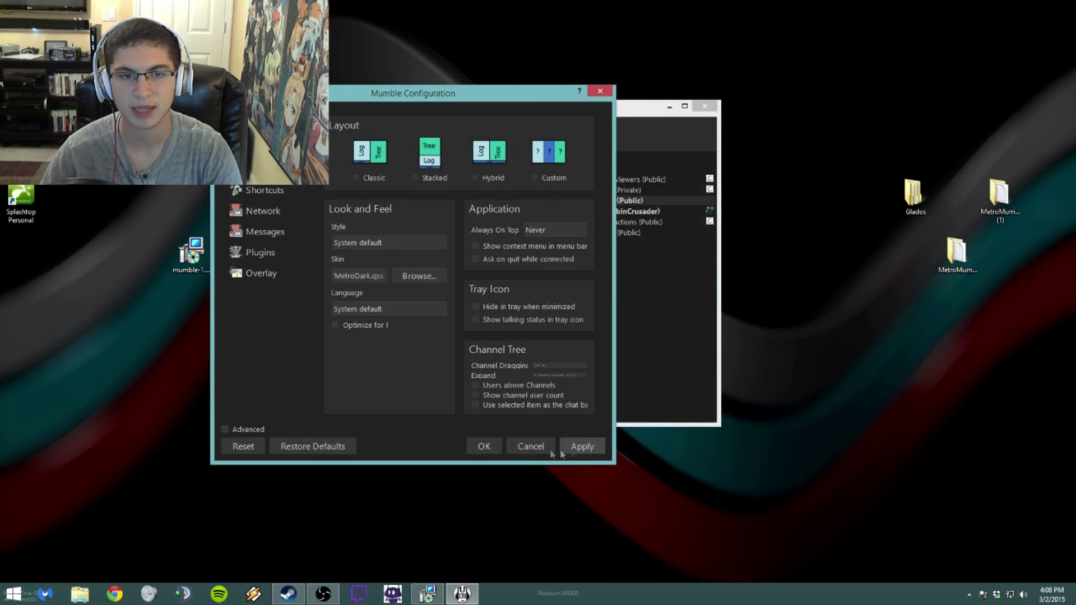
pyautogui.click(483, 446)
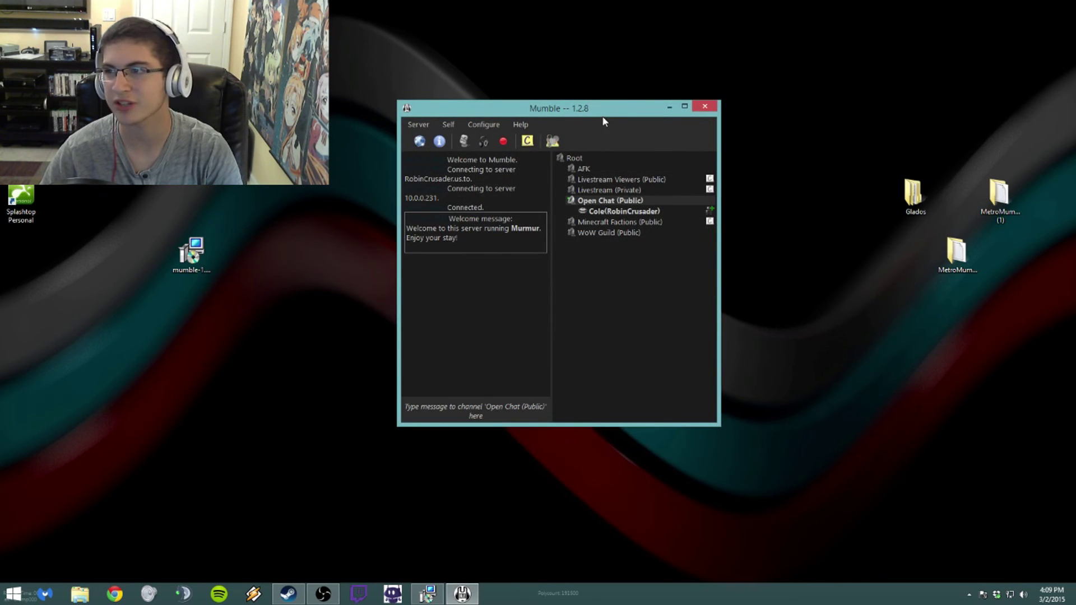
pyautogui.moveTo(603, 118); pyautogui.dragTo(637, 126)
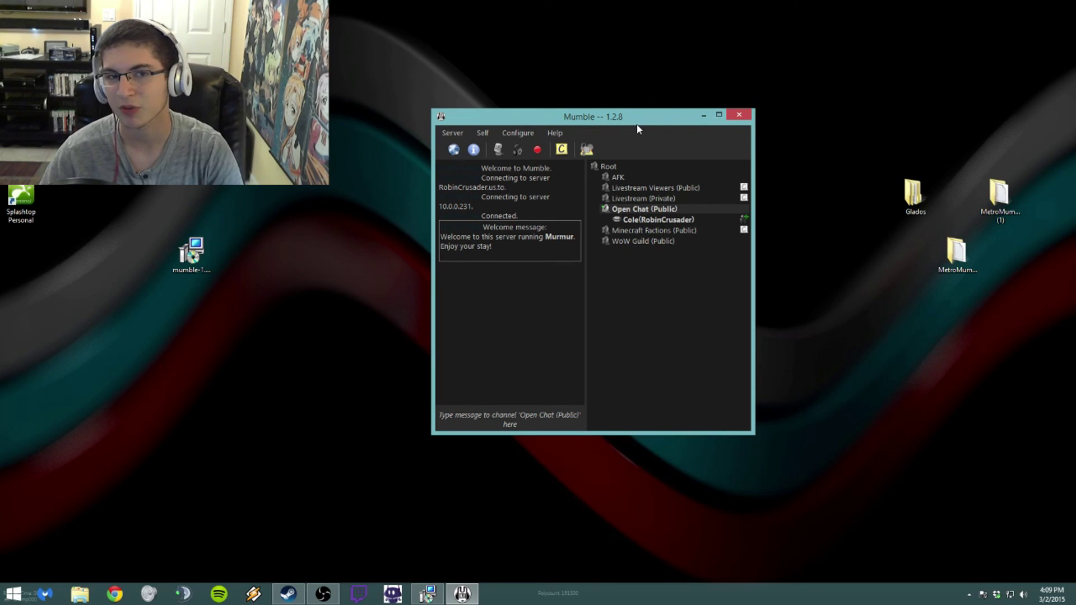